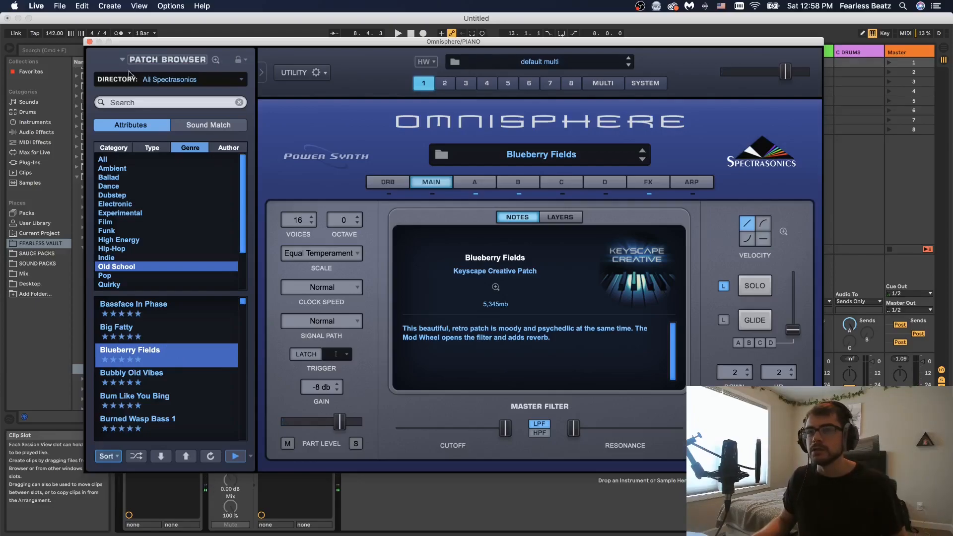
Step: Close the Omnisphere window and open the PIANO track's clip
{"action": "left_click", "coordinate": [89, 41]}
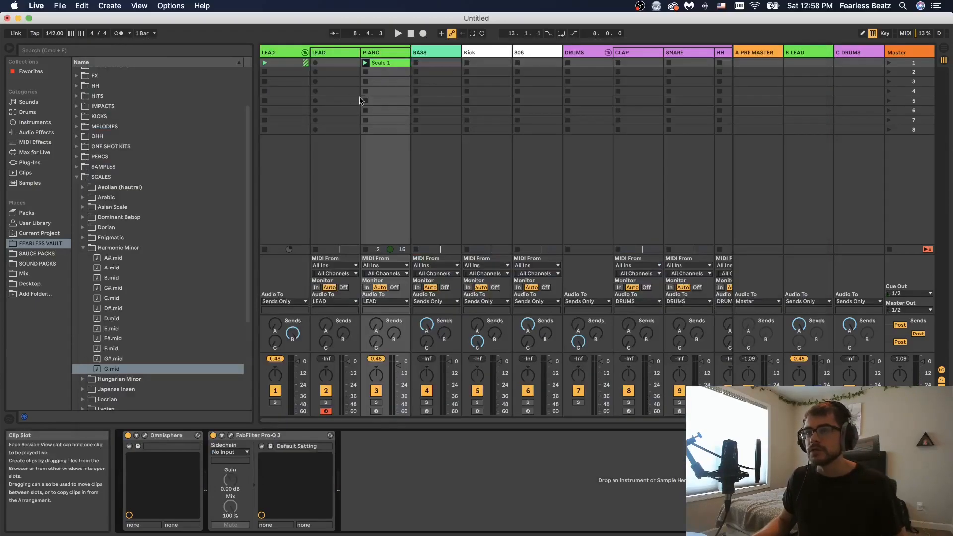
{"action": "double_click", "coordinate": [400, 60]}
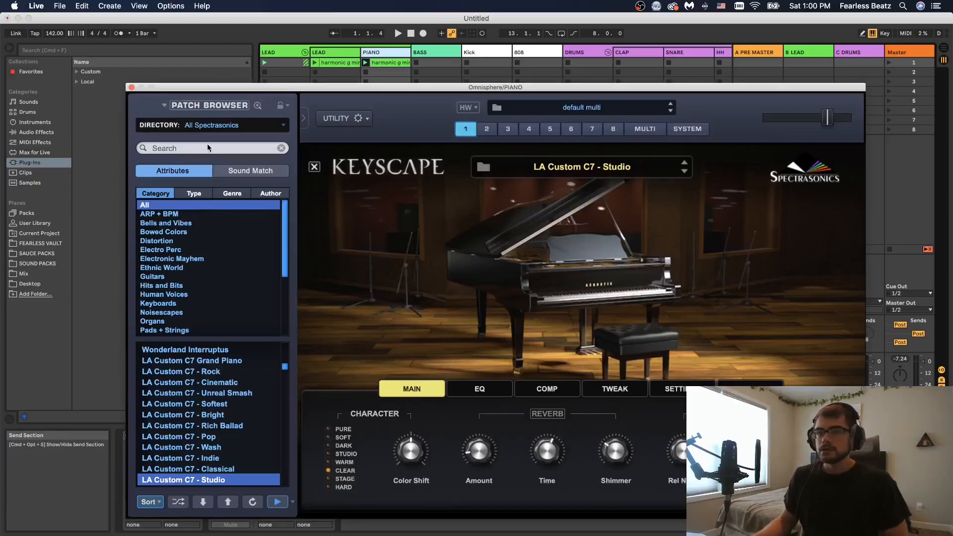
Step: Save the Live set as CMON ABLETON
{"action": "left_click", "coordinate": [207, 147]}
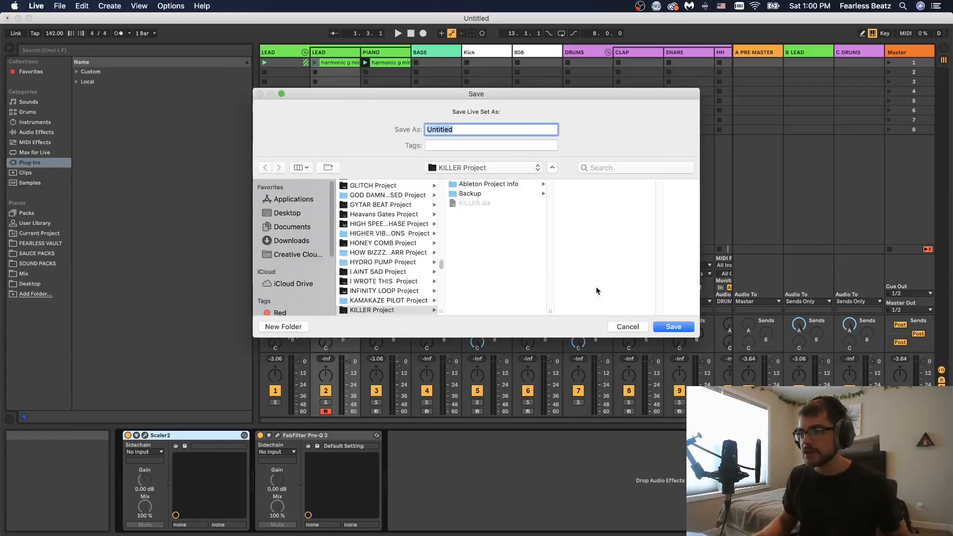
{"action": "type", "text": "CMON ABLETON"}
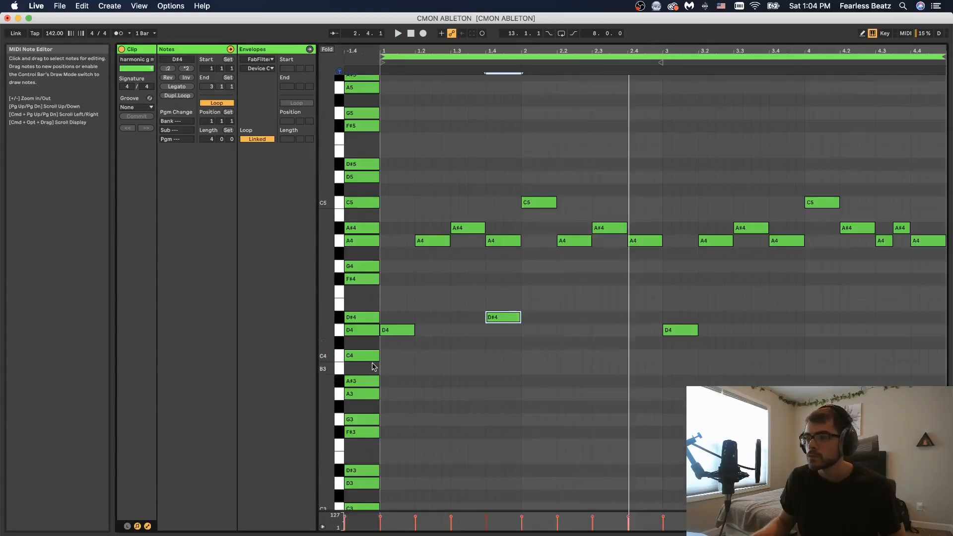
Step: Add a C4 note near beat 2.3 of the melody, lengthen it, and play the clip
{"action": "double_click", "coordinate": [600, 353]}
{"action": "key", "text": "space"}
{"action": "left_click_drag", "start_coordinate": [610, 353], "coordinate": [627, 356]}
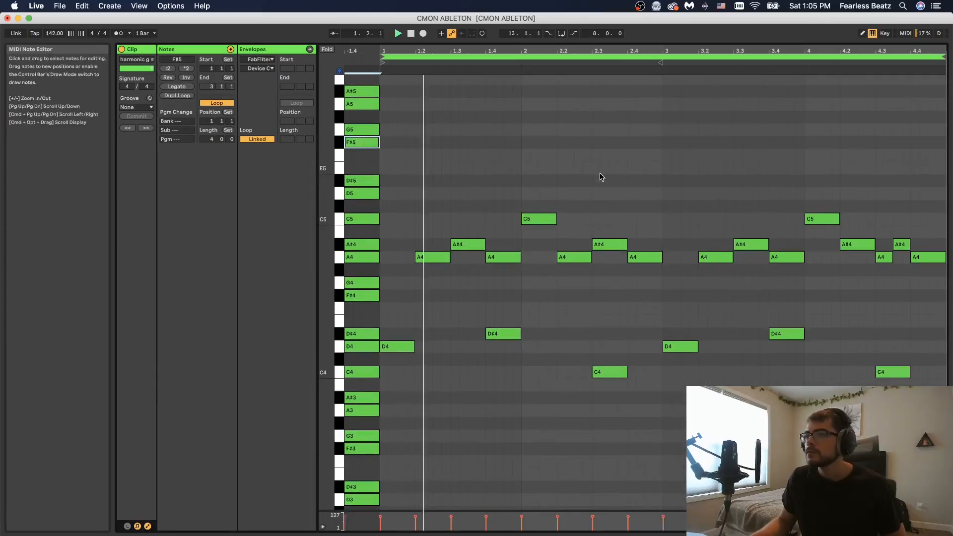
Step: Add short G5 and F#5 notes near beats 2.3 and 3, auditioning the melody
{"action": "double_click", "coordinate": [597, 130]}
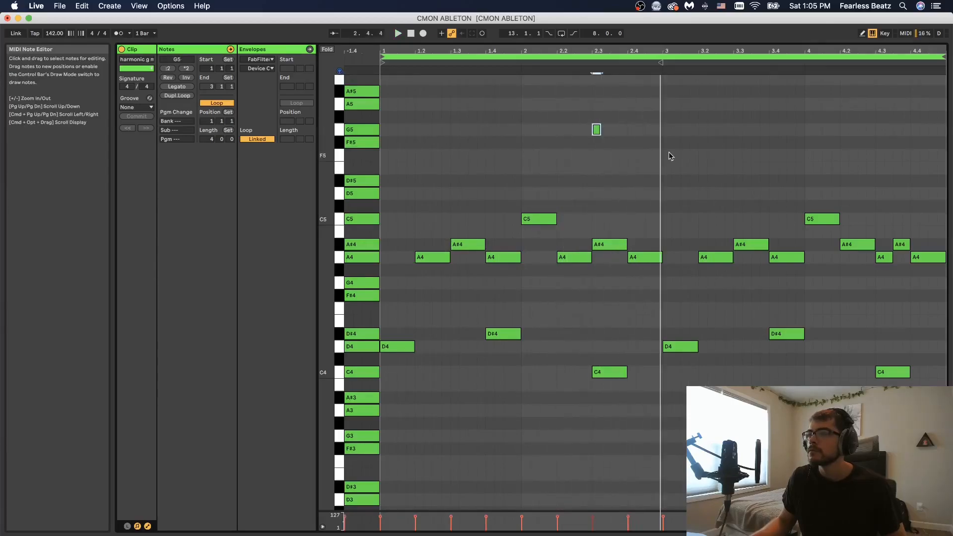
{"action": "key", "text": "space"}
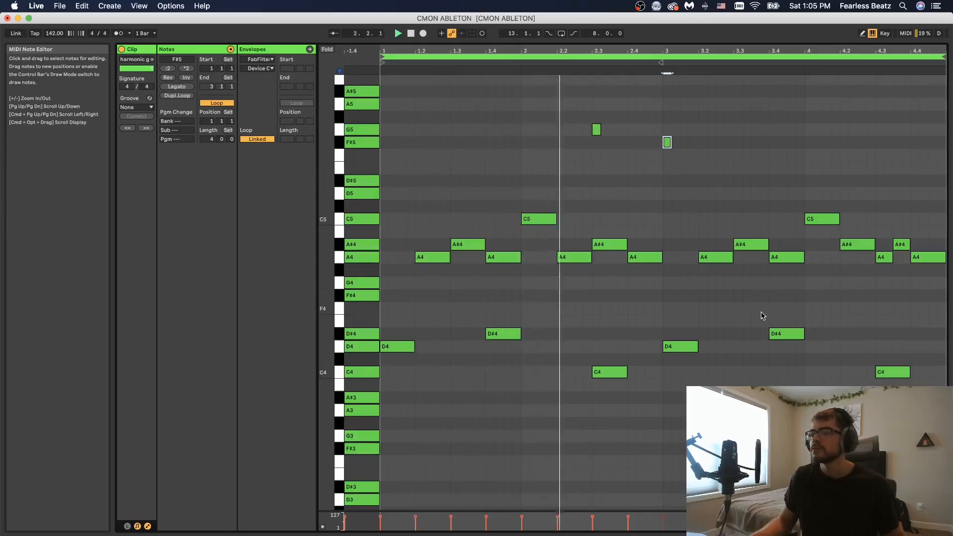
{"action": "key", "text": "space"}
{"action": "scroll", "coordinate": [531, 278], "scroll_direction": "up", "scroll_amount": 3}
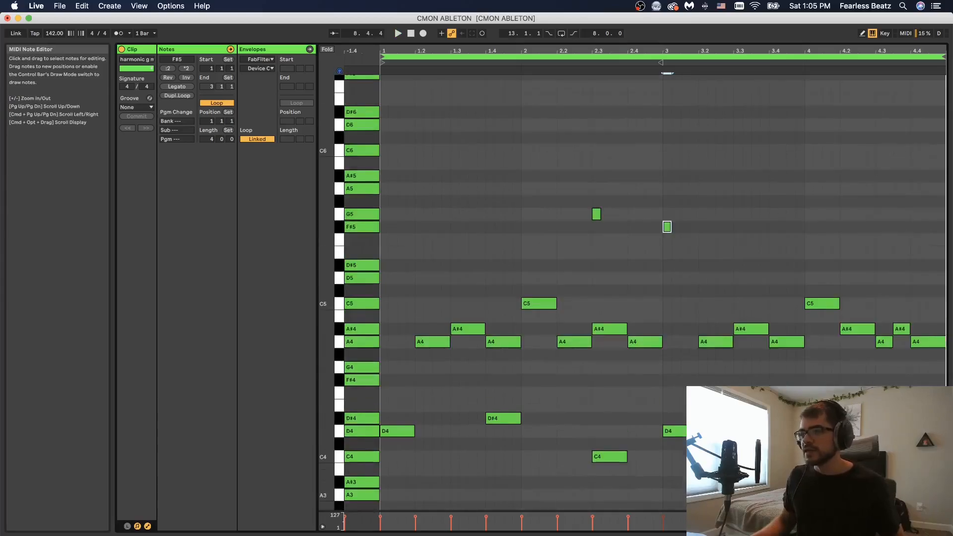
{"action": "scroll", "coordinate": [631, 293], "scroll_direction": "down", "scroll_amount": 5}
{"action": "scroll", "coordinate": [630, 292], "scroll_direction": "up", "scroll_amount": 2}
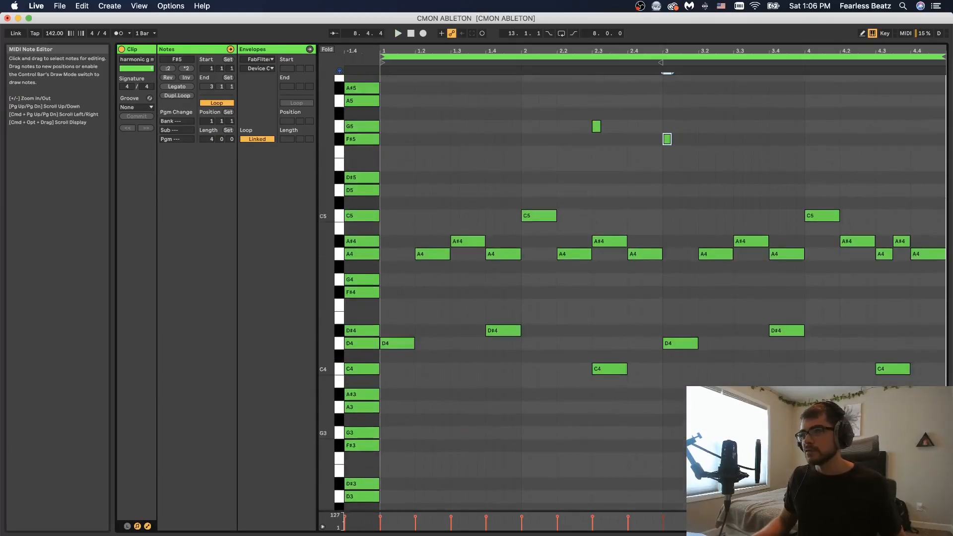
Step: Select groups of the melody's notes in turn to examine its layers
{"action": "left_click_drag", "start_coordinate": [399, 293], "coordinate": [404, 342]}
{"action": "left_click_drag", "start_coordinate": [412, 211], "coordinate": [650, 298]}
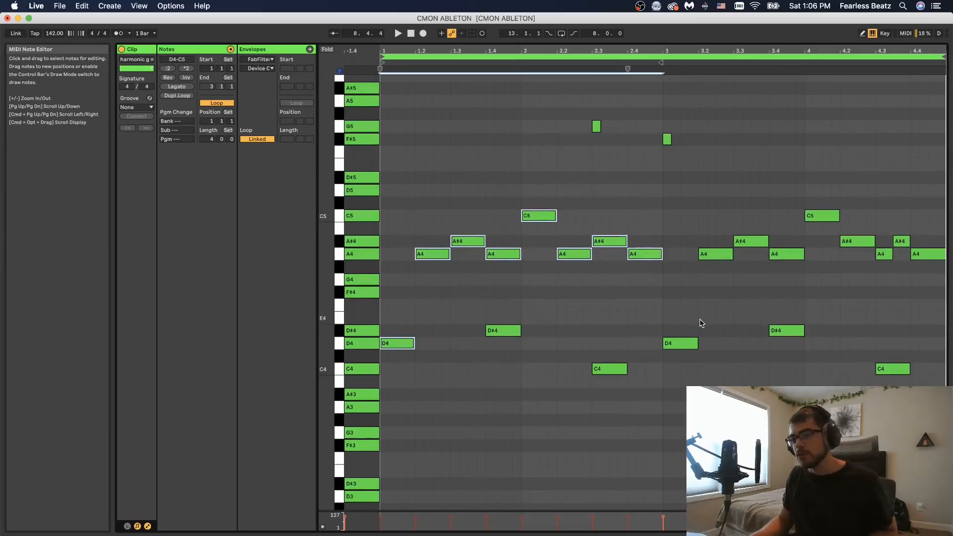
{"action": "left_click_drag", "start_coordinate": [487, 314], "coordinate": [913, 397]}
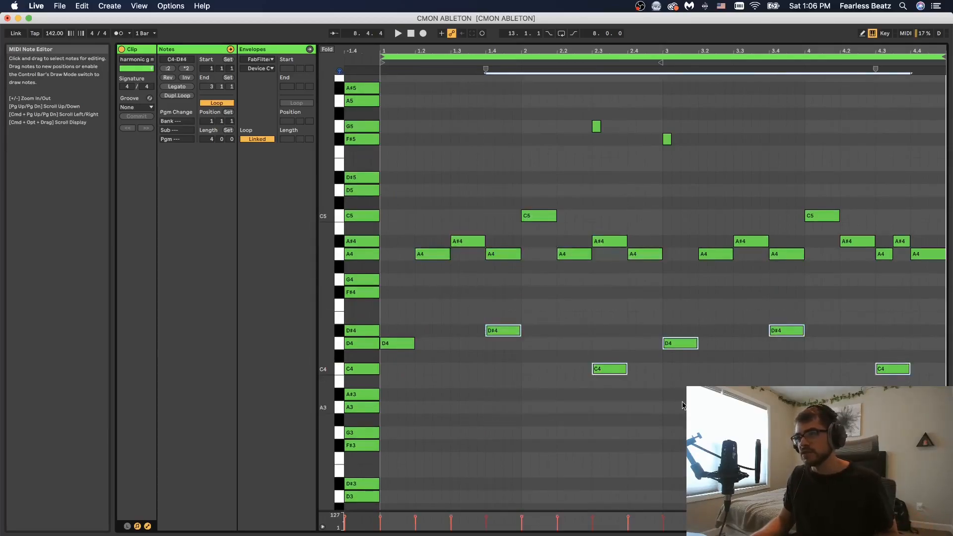
{"action": "left_click", "coordinate": [397, 343]}
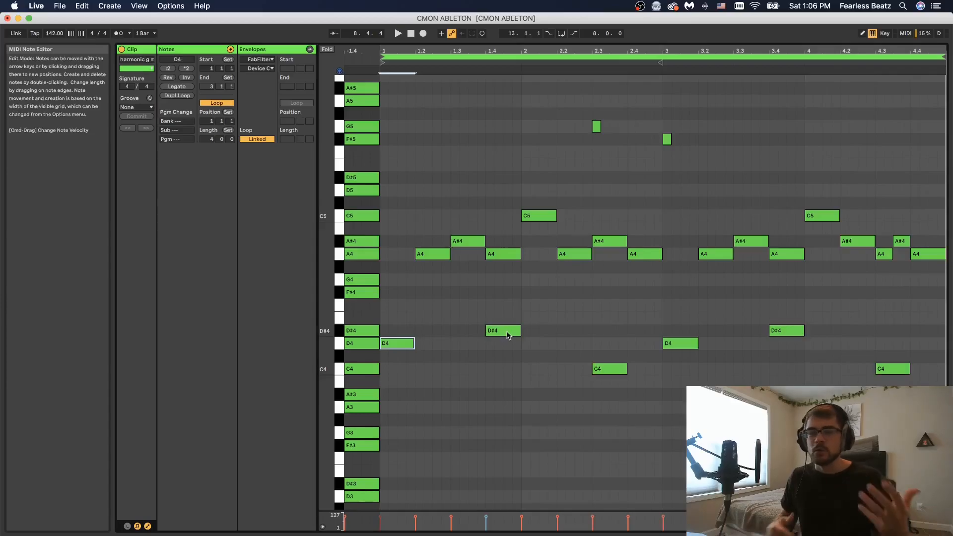
{"action": "left_click_drag", "start_coordinate": [576, 102], "coordinate": [690, 149]}
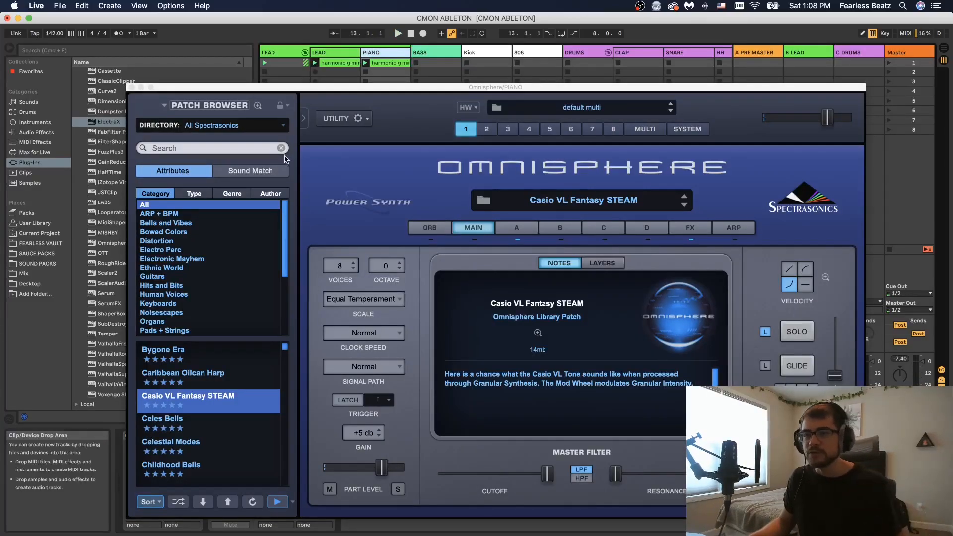
Step: Move and close the Omnisphere plugin window
{"action": "left_click_drag", "start_coordinate": [306, 89], "coordinate": [281, 39]}
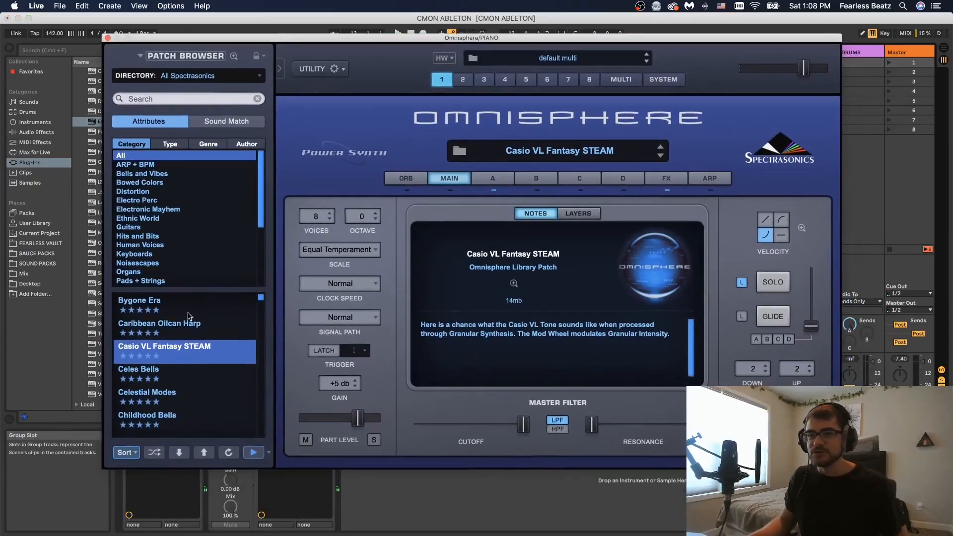
{"action": "left_click", "coordinate": [108, 38]}
{"action": "key", "text": "space"}
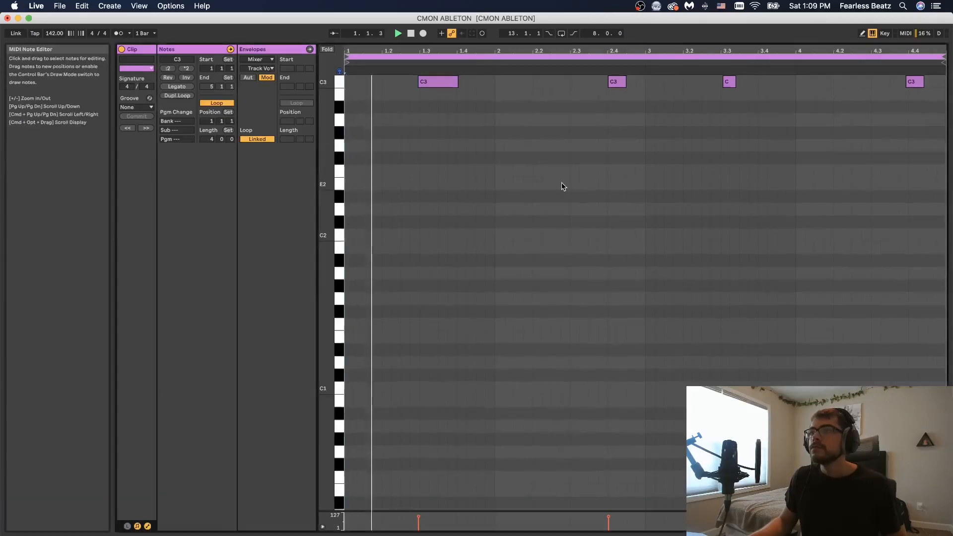
Step: Open the clap clip and select its C3 notes one by one
{"action": "scroll", "coordinate": [561, 183], "scroll_direction": "up", "scroll_amount": 5}
{"action": "left_click_drag", "start_coordinate": [410, 145], "coordinate": [946, 510]}
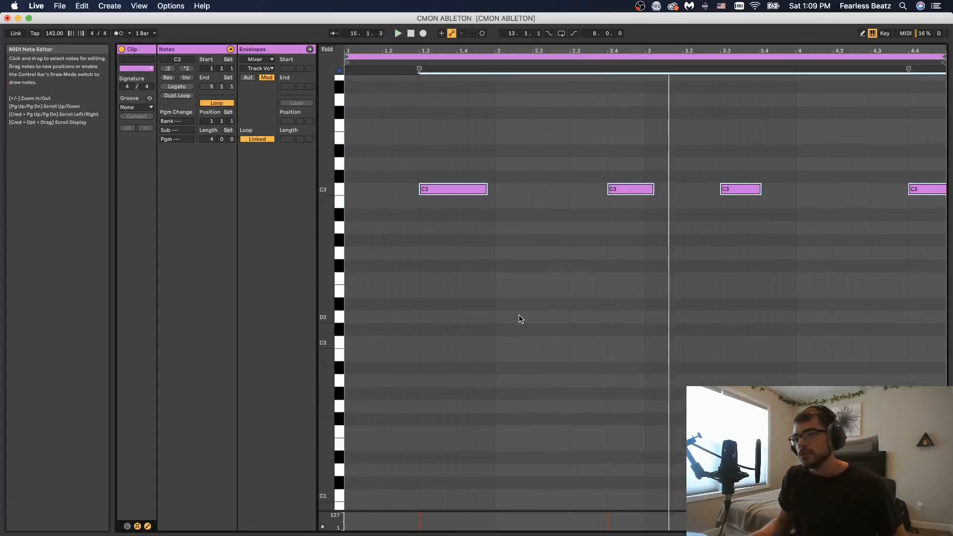
{"action": "left_click_drag", "start_coordinate": [450, 149], "coordinate": [486, 220]}
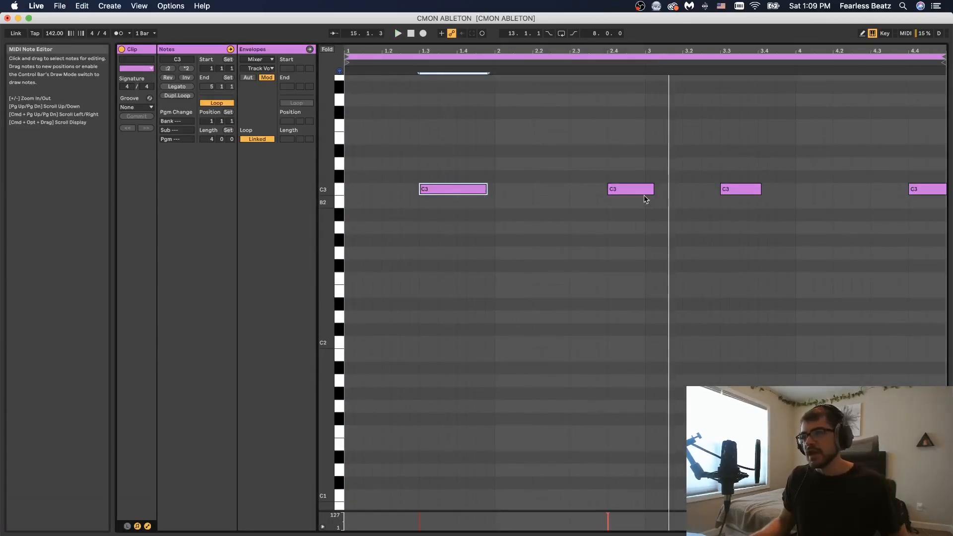
{"action": "left_click_drag", "start_coordinate": [610, 156], "coordinate": [620, 201]}
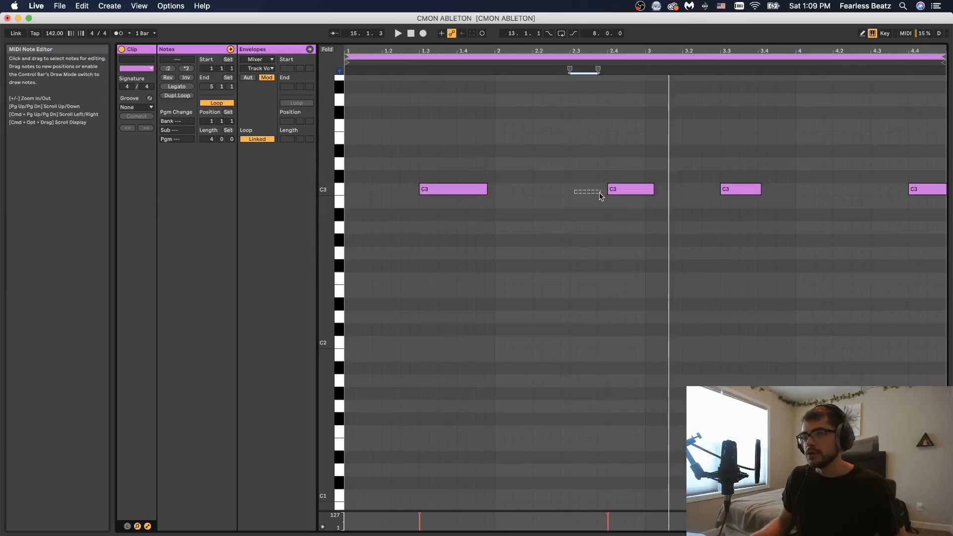
{"action": "left_click_drag", "start_coordinate": [600, 196], "coordinate": [600, 196]}
{"action": "left_click_drag", "start_coordinate": [469, 155], "coordinate": [480, 197]}
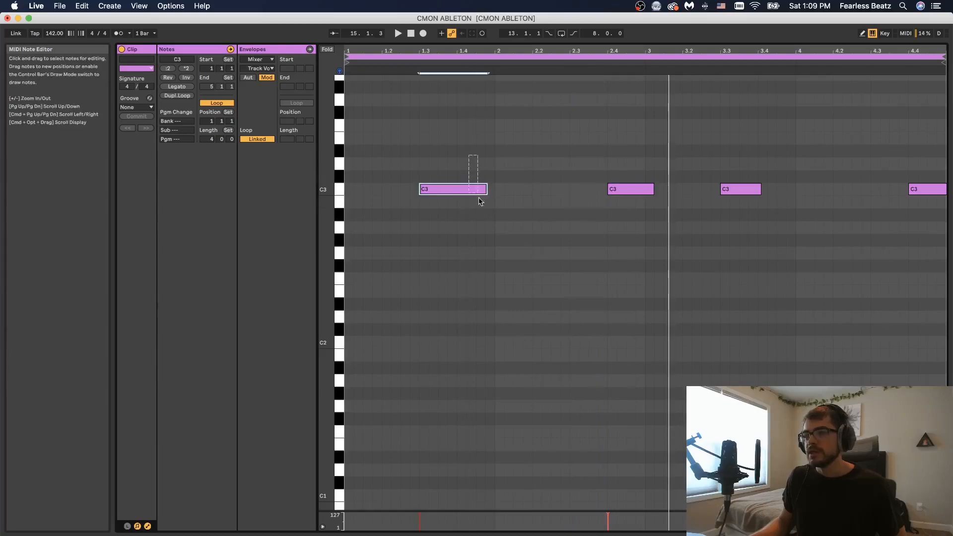
{"action": "left_click", "coordinate": [620, 192]}
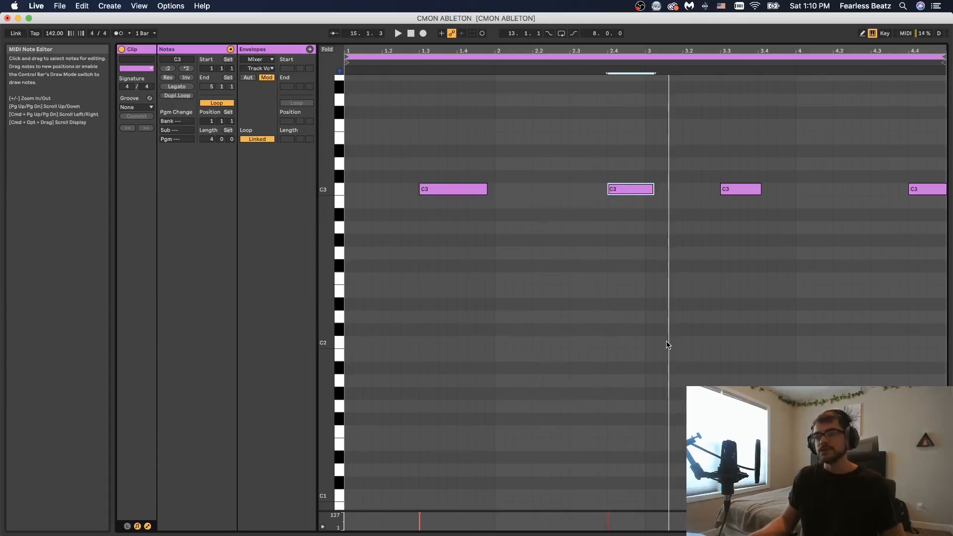
{"action": "key", "text": "space"}
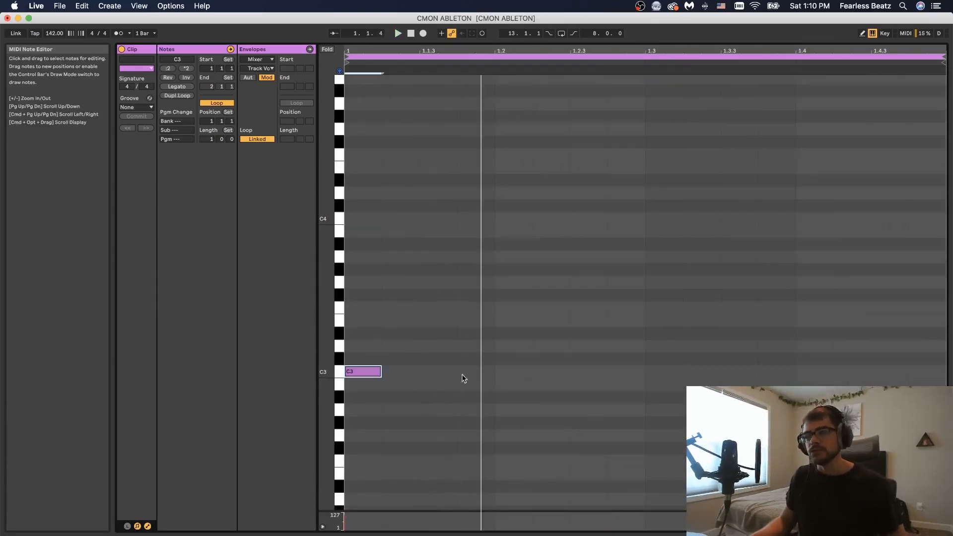
Step: Add C3 clap notes at beats 1.2 and 1.2.3 after the first hit and play back
{"action": "double_click", "coordinate": [466, 372]}
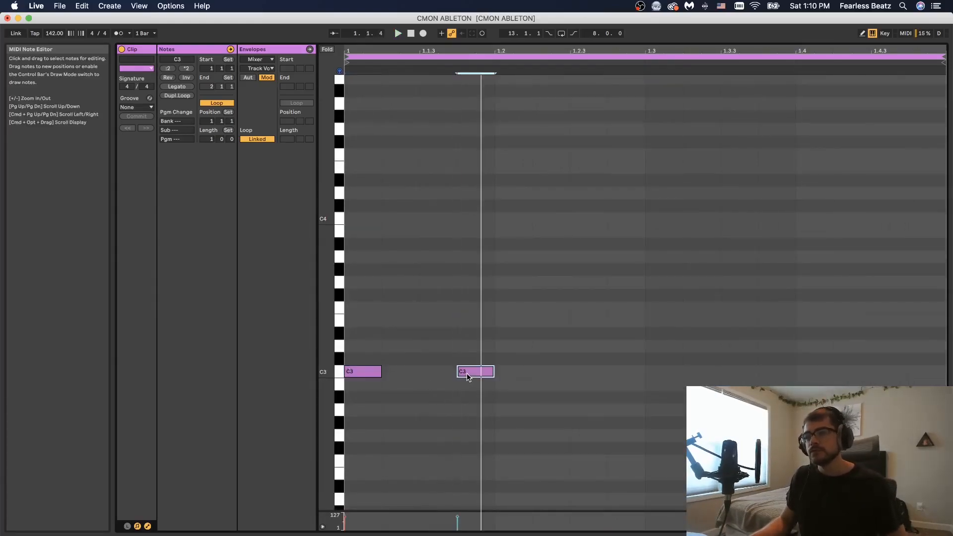
{"action": "double_click", "coordinate": [594, 371]}
{"action": "left_click_drag", "start_coordinate": [446, 389], "coordinate": [447, 390]}
{"action": "left_click_drag", "start_coordinate": [509, 351], "coordinate": [560, 390]}
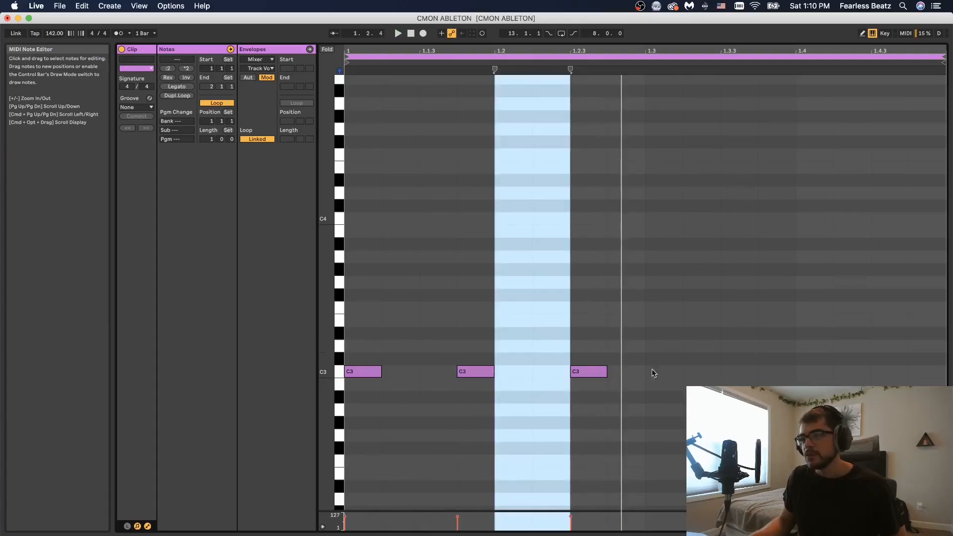
{"action": "left_click", "coordinate": [645, 377]}
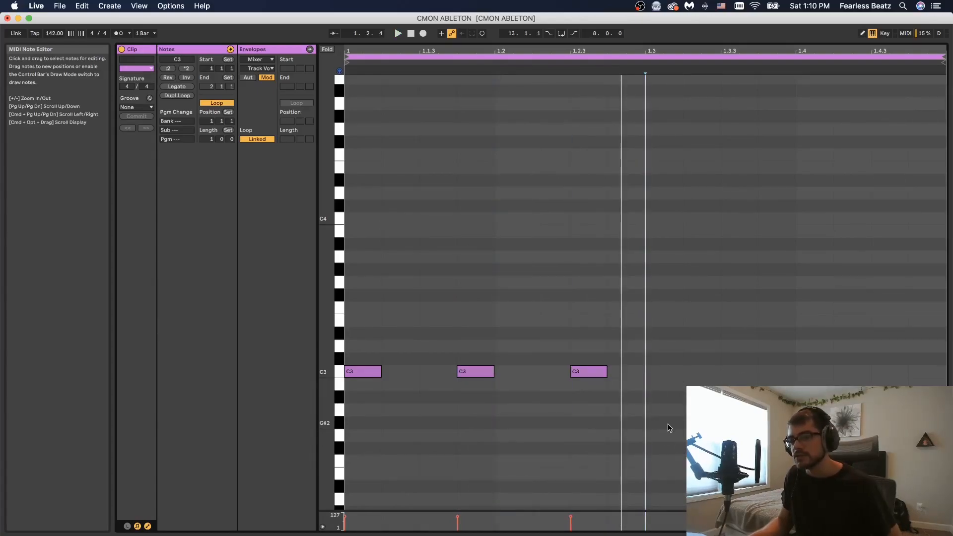
{"action": "key", "text": "space"}
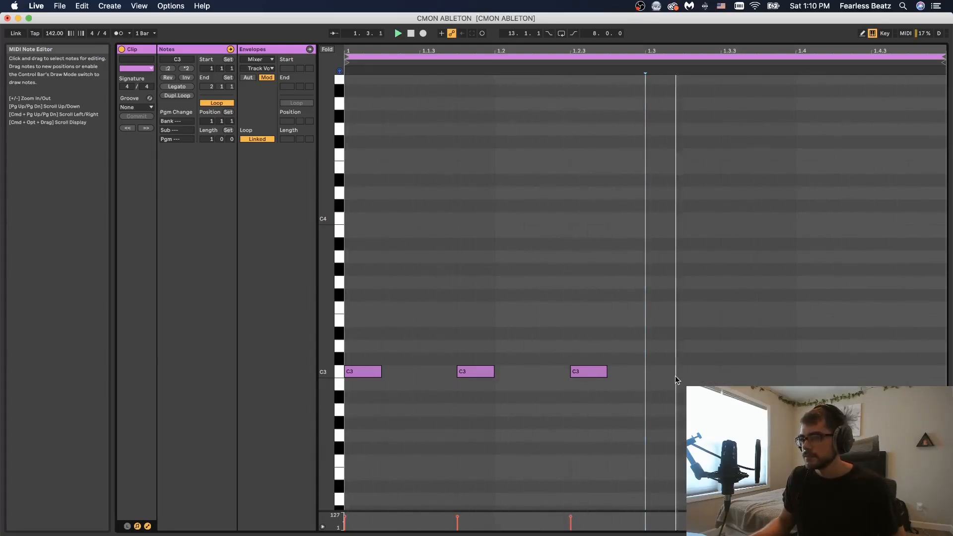
Step: Add another C3 clap note and shift it to beat 1.3
{"action": "double_click", "coordinate": [695, 373]}
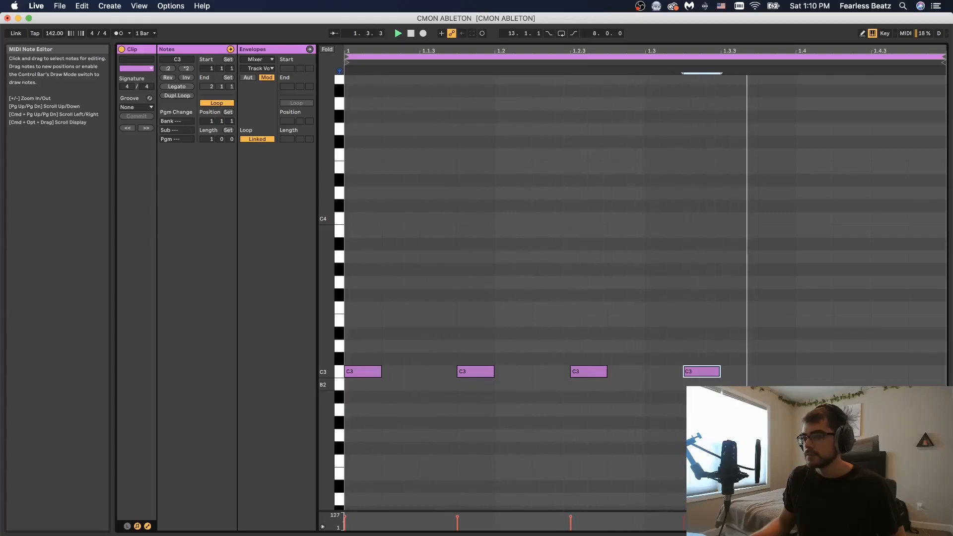
{"action": "left_click_drag", "start_coordinate": [716, 375], "coordinate": [678, 376]}
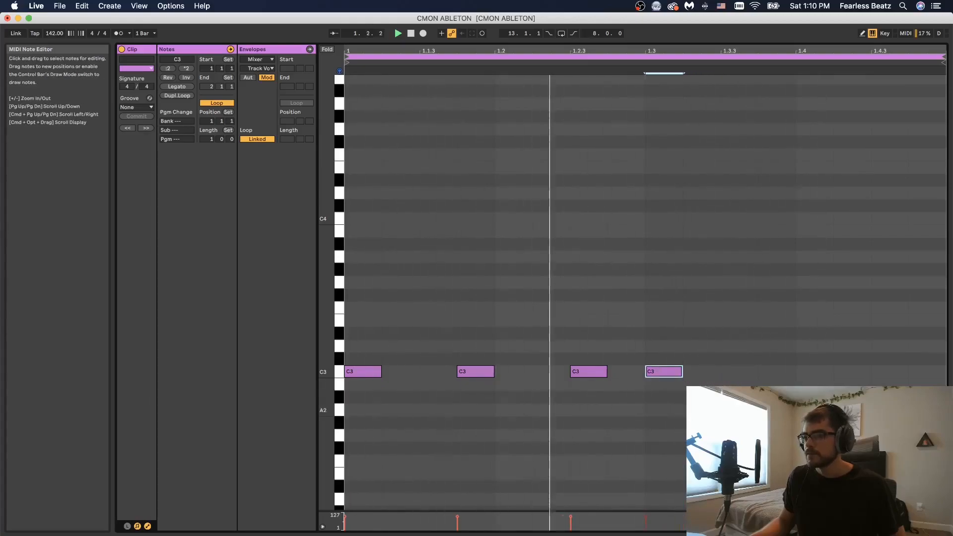
{"action": "key", "text": "super+z"}
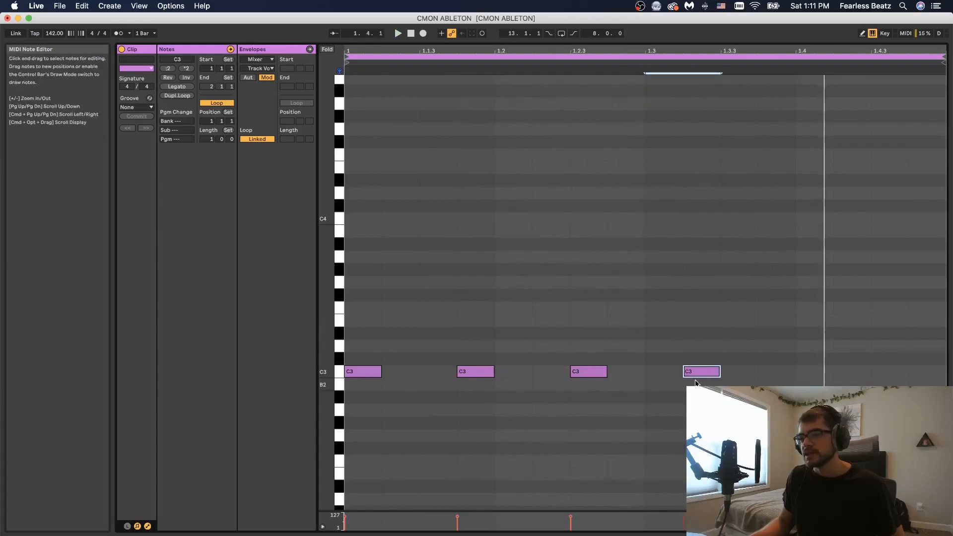
{"action": "mouse_move", "coordinate": [697, 375]}
{"action": "left_mouse_down"}
{"action": "mouse_move", "coordinate": [657, 378]}
{"action": "mouse_move", "coordinate": [694, 377]}
{"action": "left_mouse_up"}
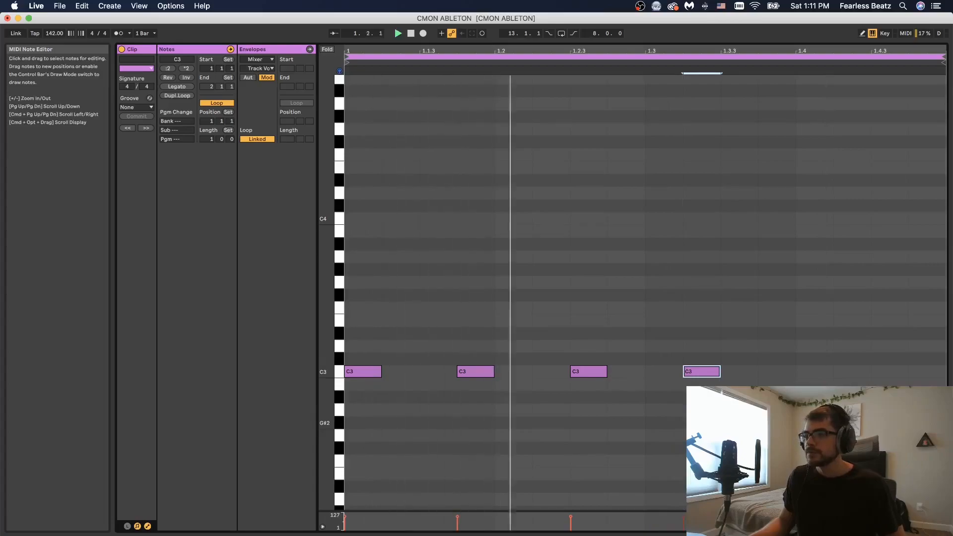
{"action": "left_click_drag", "start_coordinate": [701, 377], "coordinate": [663, 378]}
{"action": "key", "text": "space"}
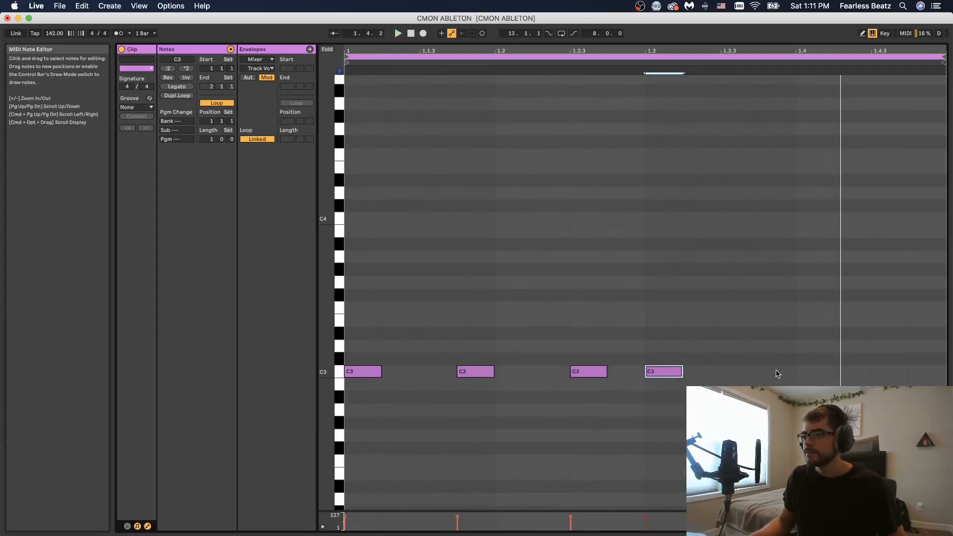
Step: Add a C3 clap note near beat 1.3.3 and play the pattern
{"action": "double_click", "coordinate": [774, 372]}
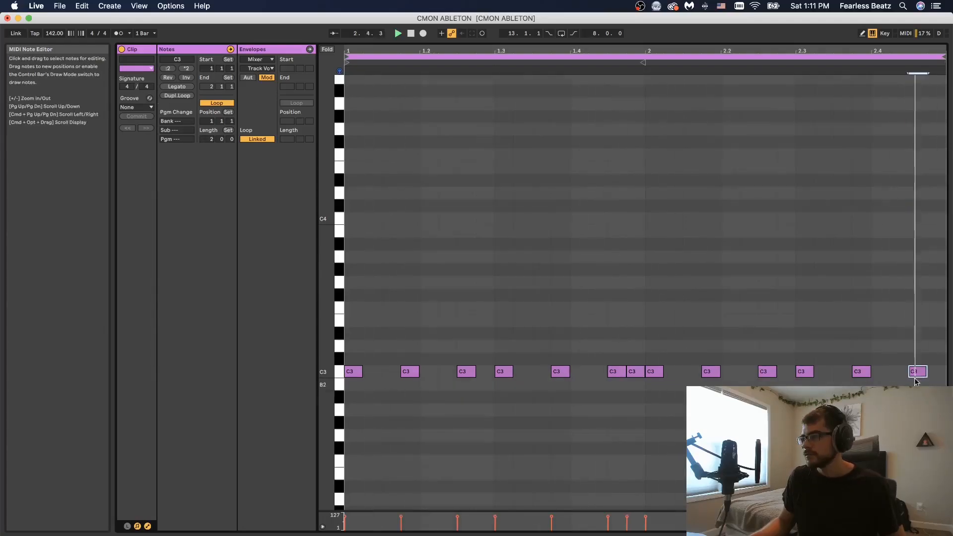
{"action": "key", "text": "space"}
{"action": "left_click", "coordinate": [928, 386]}
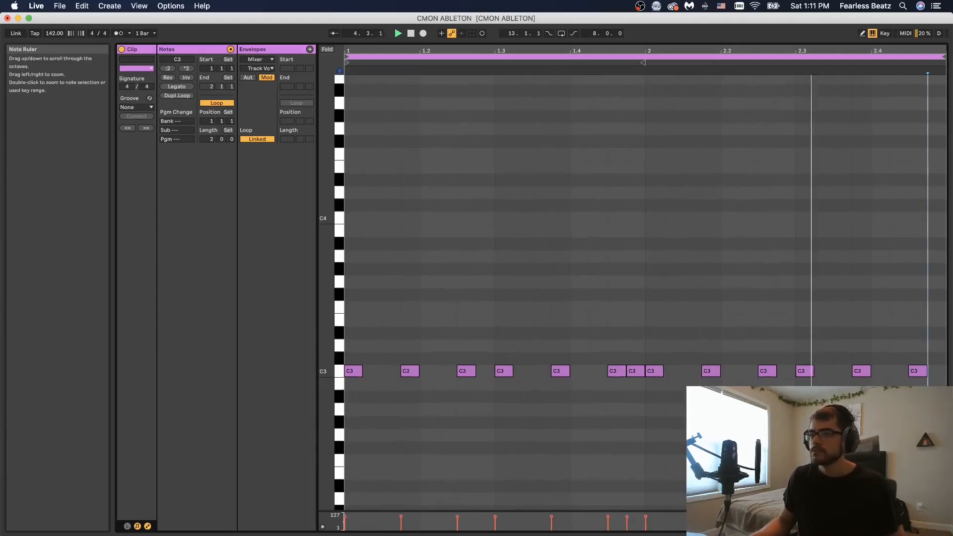
Step: Add an F2 note just after beat 2.4, nudge the G2 note slightly earlier, and play
{"action": "scroll", "coordinate": [594, 437], "scroll_direction": "down", "scroll_amount": 1}
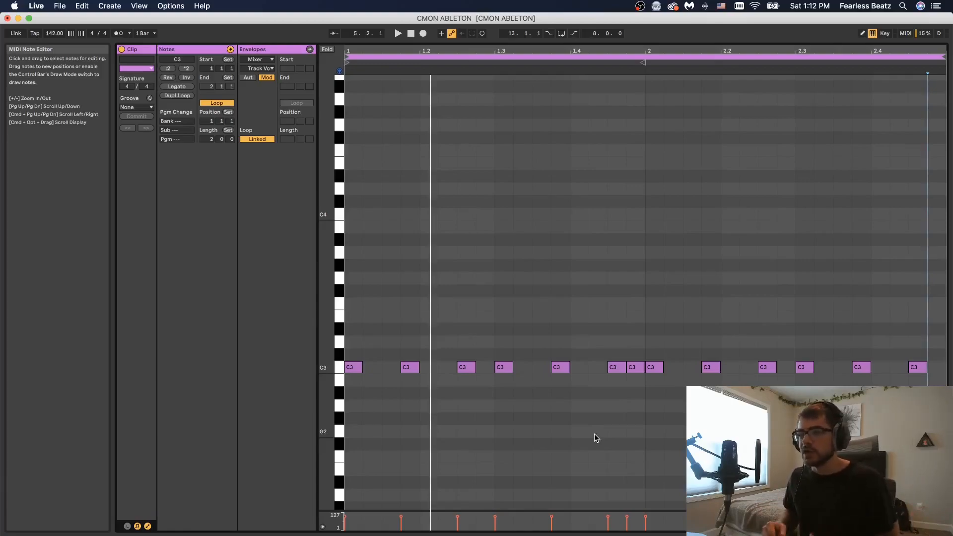
{"action": "scroll", "coordinate": [571, 420], "scroll_direction": "down", "scroll_amount": 3}
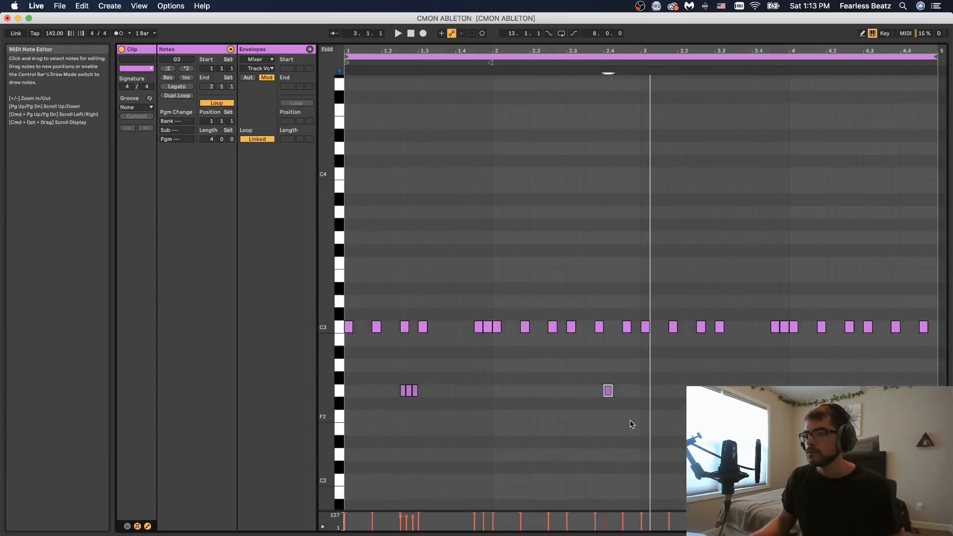
{"action": "left_click", "coordinate": [627, 416]}
{"action": "left_click_drag", "start_coordinate": [610, 392], "coordinate": [601, 391]}
{"action": "left_click_drag", "start_coordinate": [377, 368], "coordinate": [645, 491]}
{"action": "key", "text": "space"}
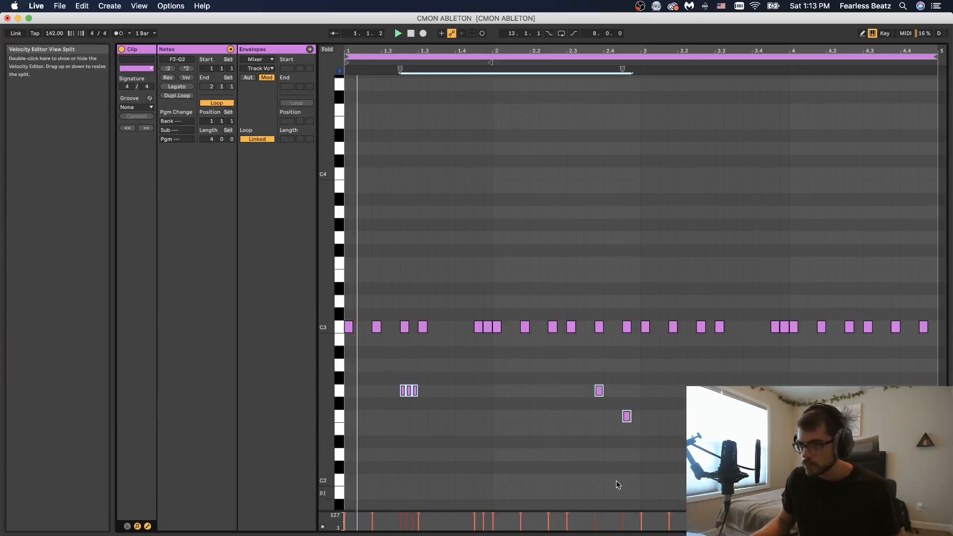
Step: Set the hi-hat Simpler's voice count to 3
{"action": "left_click", "coordinate": [618, 492]}
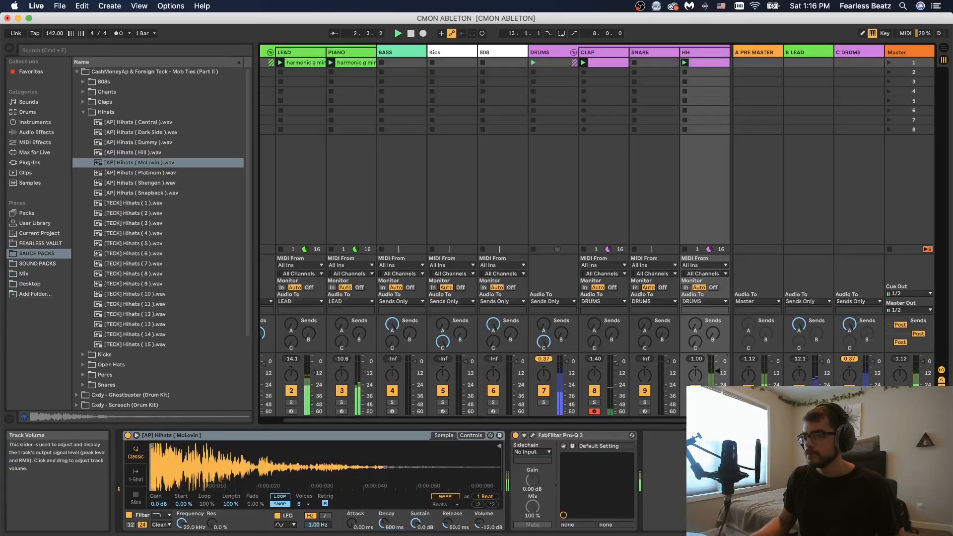
{"action": "left_click_drag", "start_coordinate": [664, 421], "coordinate": [476, 420]}
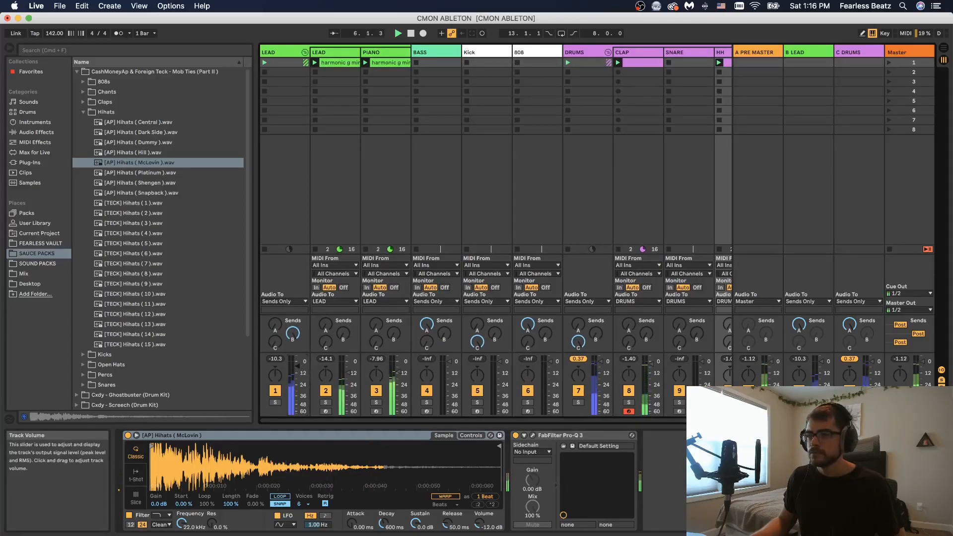
{"action": "left_click_drag", "start_coordinate": [464, 421], "coordinate": [574, 447]}
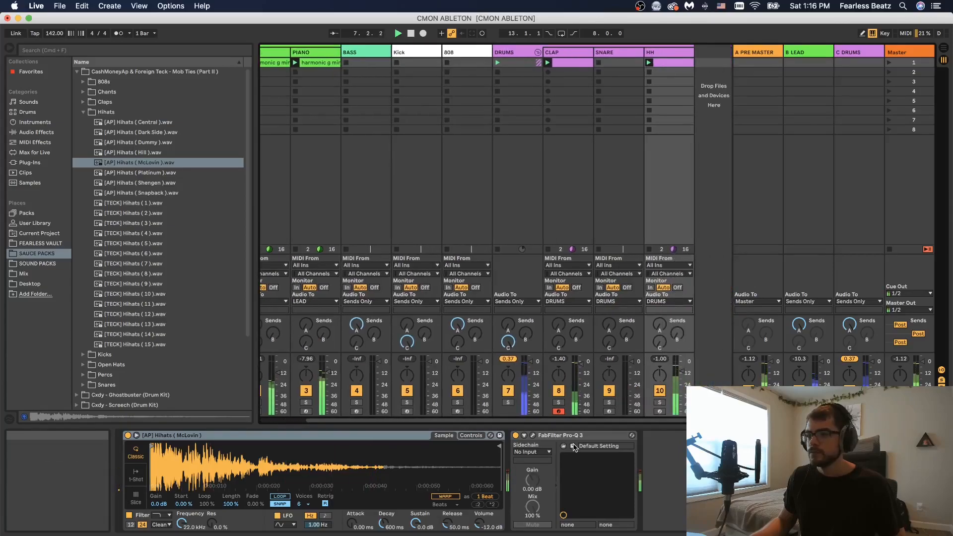
{"action": "left_click", "coordinate": [300, 503]}
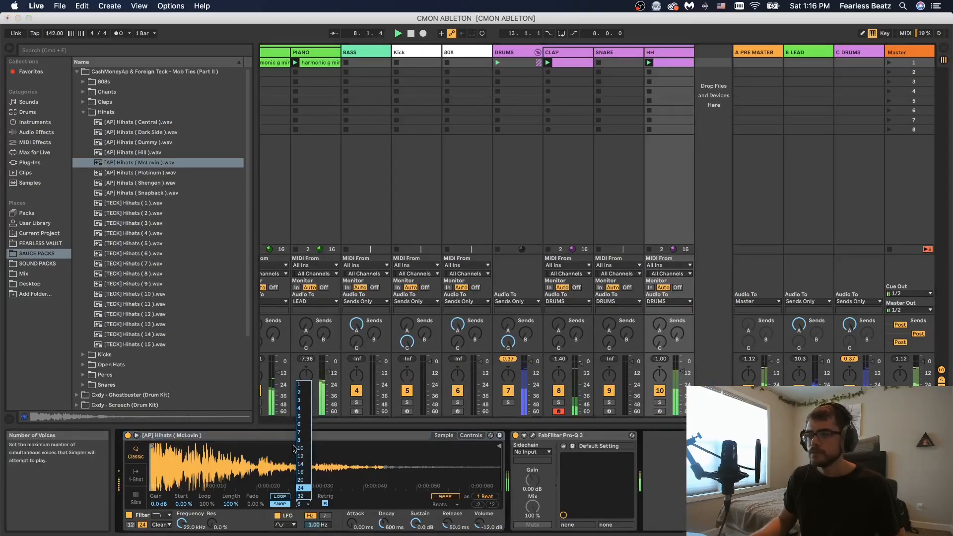
{"action": "left_click", "coordinate": [305, 405]}
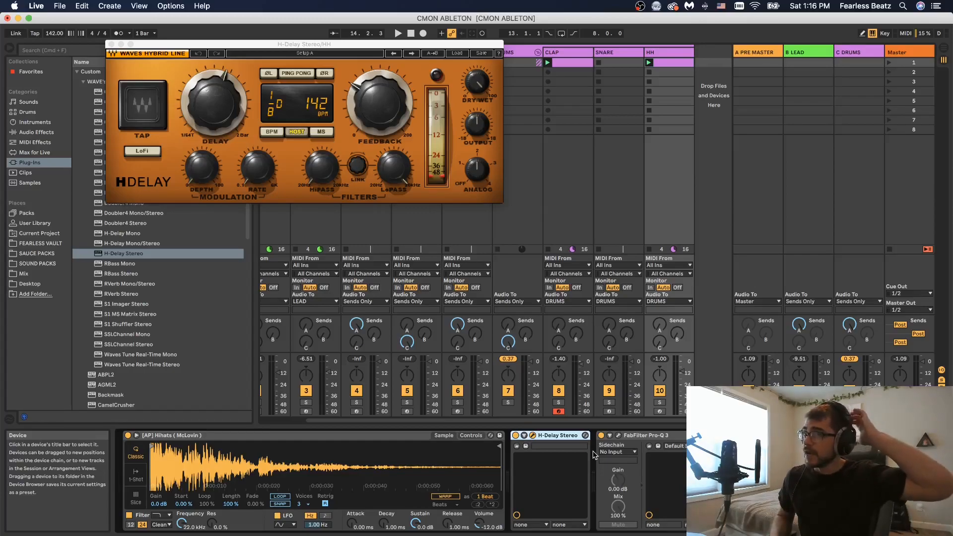
Step: Play the hi-hats through the H-Delay Stereo, tweak its feedback, and close the plugin window
{"action": "left_click_drag", "start_coordinate": [278, 48], "coordinate": [286, 84]}
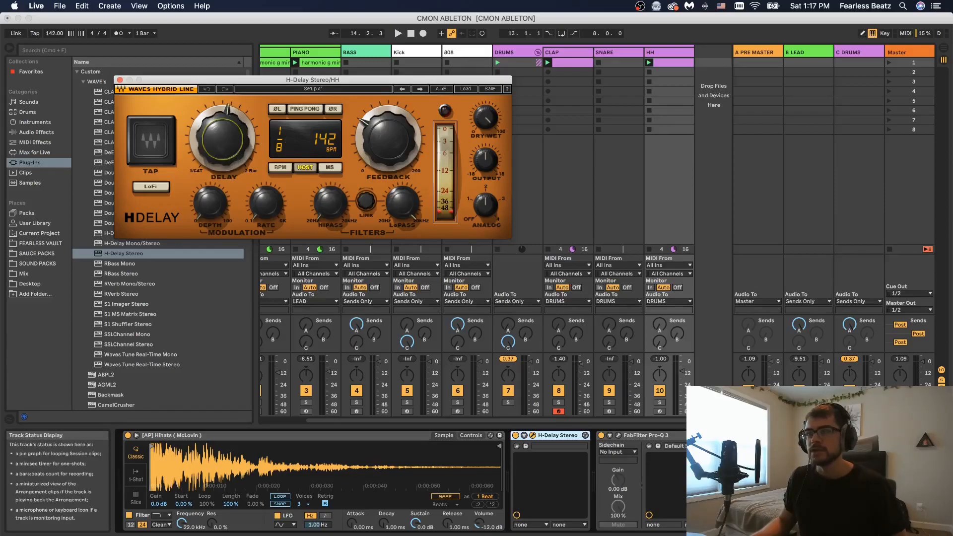
{"action": "key", "text": "space"}
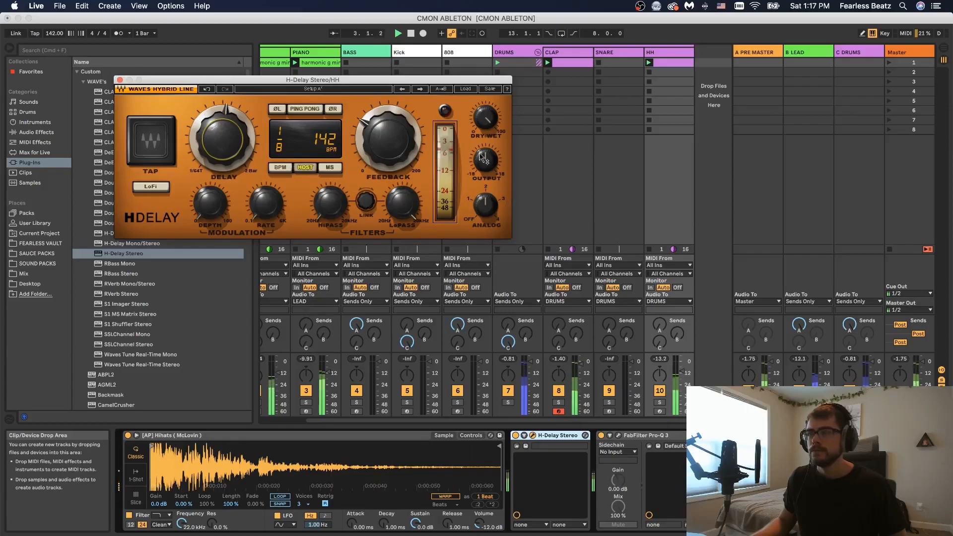
{"action": "left_click_drag", "start_coordinate": [408, 154], "coordinate": [408, 178]}
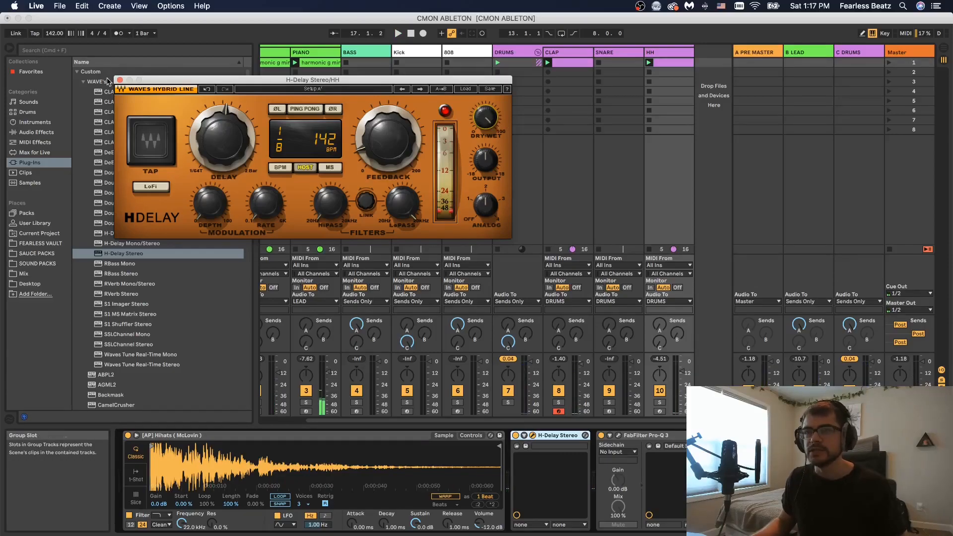
{"action": "left_click", "coordinate": [120, 80]}
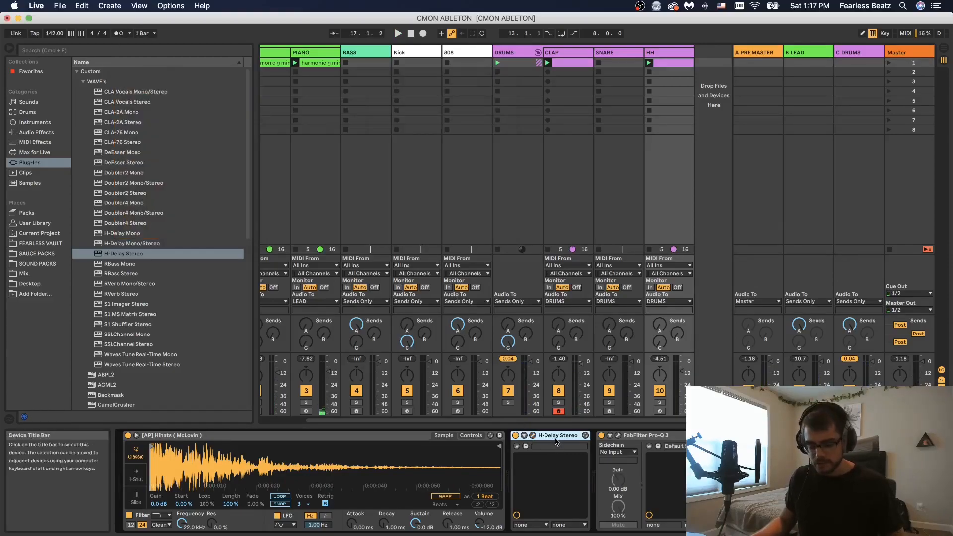
Step: Group the H-Delay into an Audio Effect Rack, add a second chain named DRY, rearrange the chains, and play
{"action": "key", "text": "super+g"}
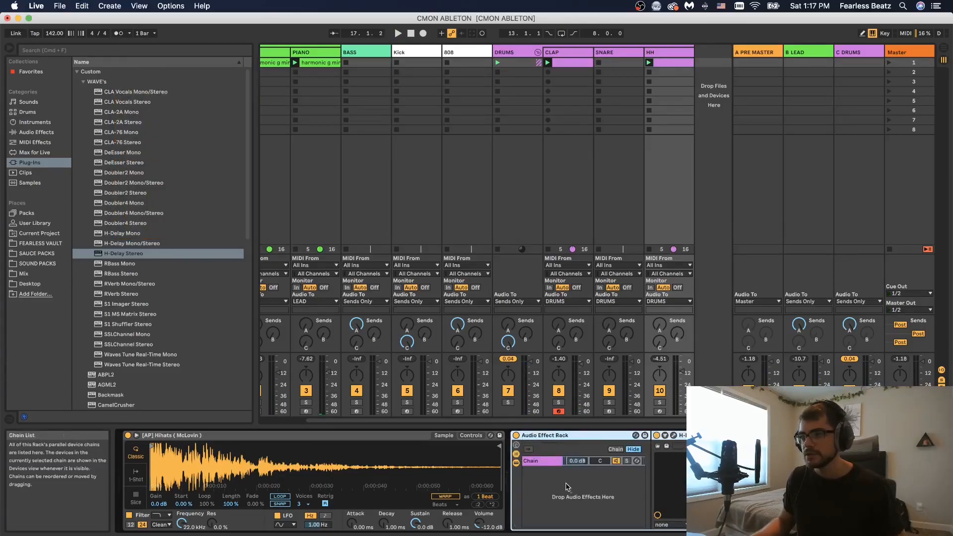
{"action": "right_click", "coordinate": [569, 487]}
{"action": "left_click", "coordinate": [571, 490]}
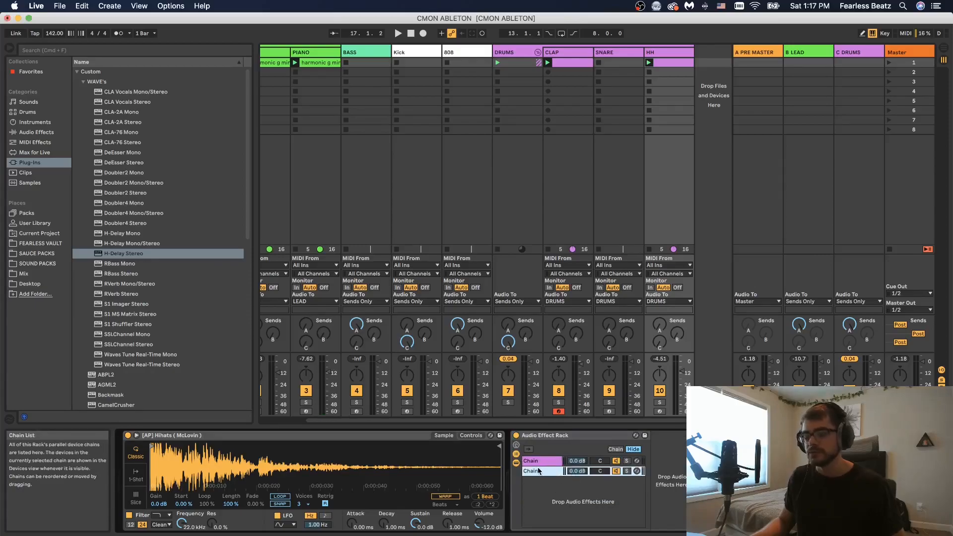
{"action": "type", "text": "DR"}
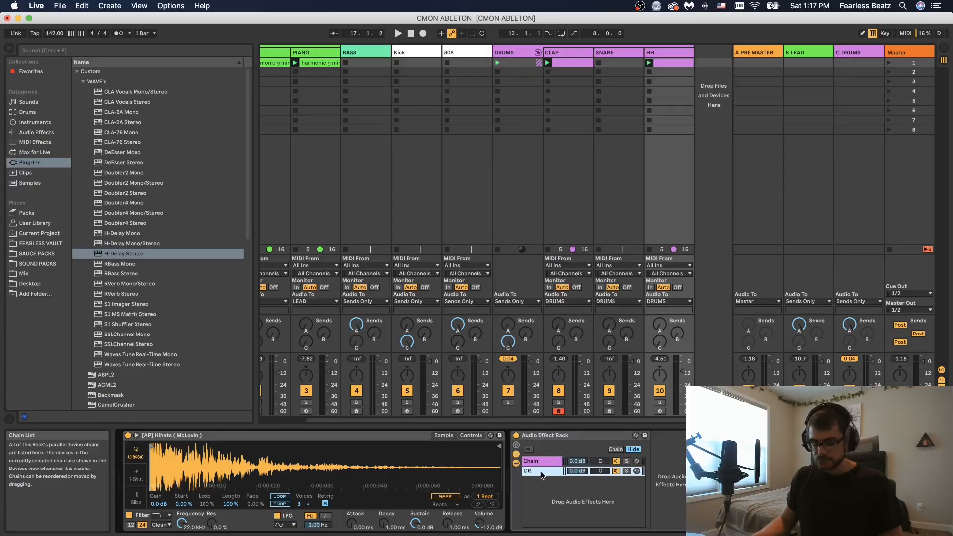
{"action": "type", "text": "Y"}
{"action": "key", "text": "Return"}
{"action": "left_click_drag", "start_coordinate": [577, 461], "coordinate": [577, 511]}
{"action": "key", "text": "space"}
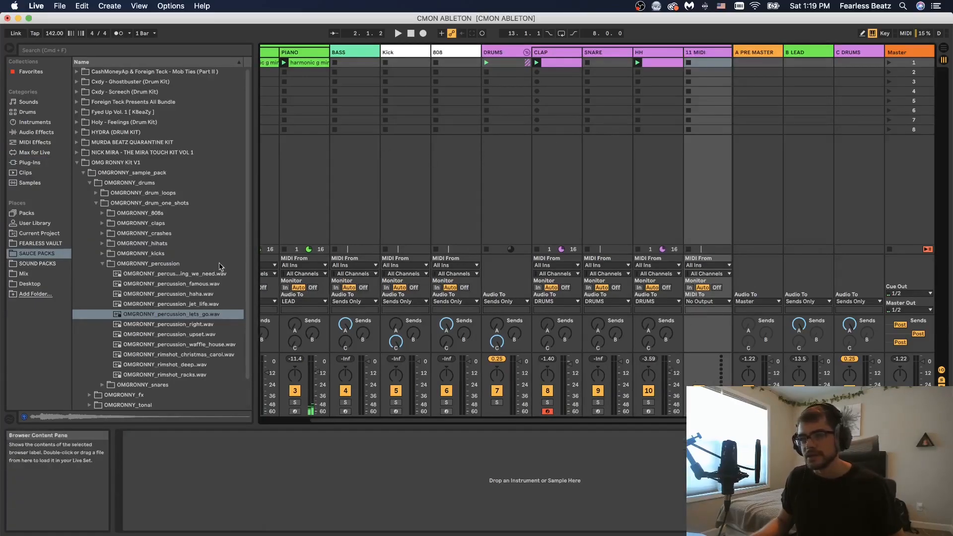
Step: Load the OMGRONNY_percussion_lets_go sample and play back the beat
{"action": "double_click", "coordinate": [190, 313]}
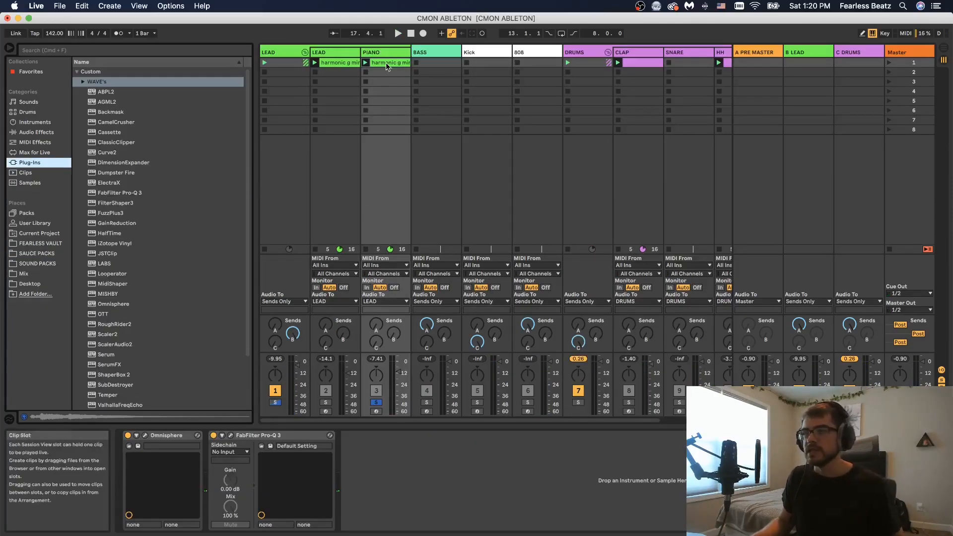
{"action": "key", "text": "space"}
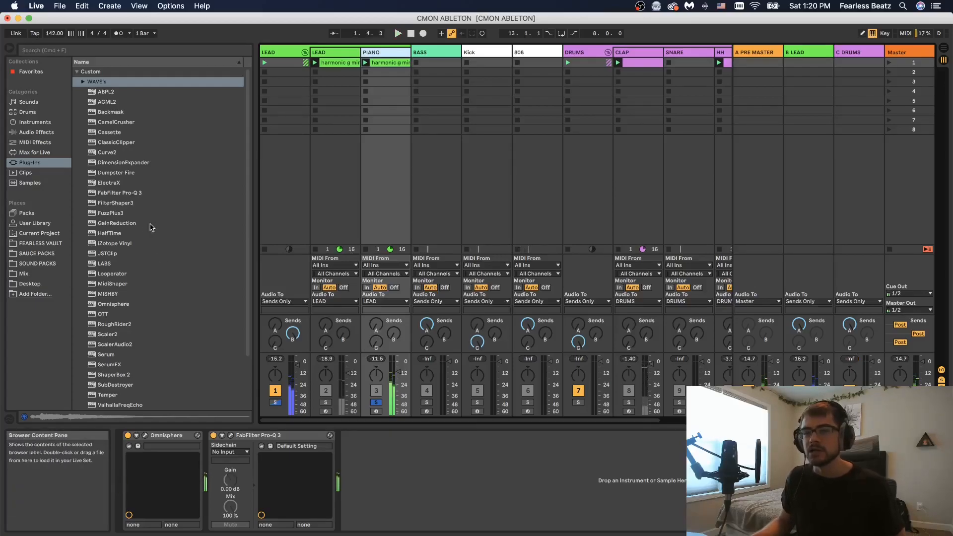
Step: Load ShaperBox 2 on the piano track, add a Time shaper, pick its Reverse preset, and play
{"action": "scroll", "coordinate": [124, 258], "scroll_direction": "down", "scroll_amount": 4}
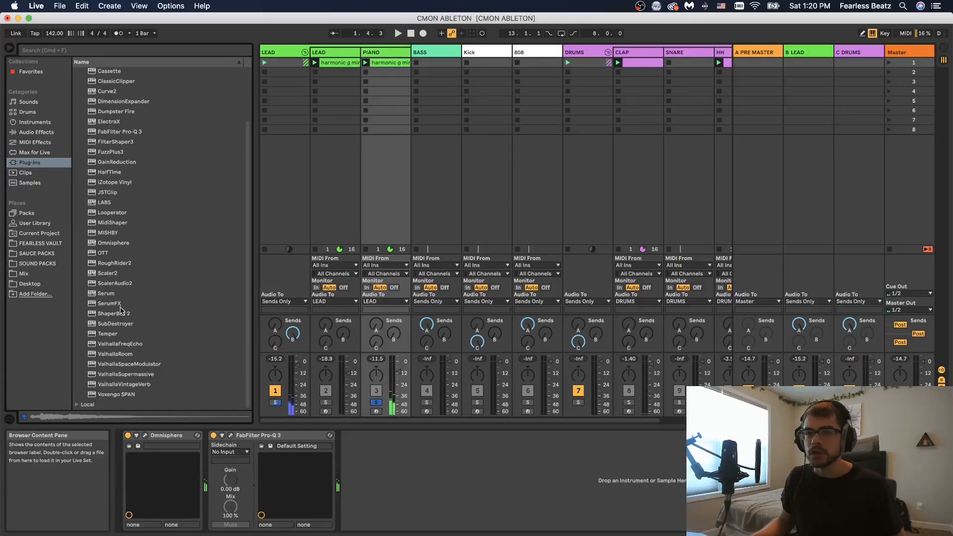
{"action": "left_click", "coordinate": [120, 316]}
{"action": "double_click", "coordinate": [119, 314]}
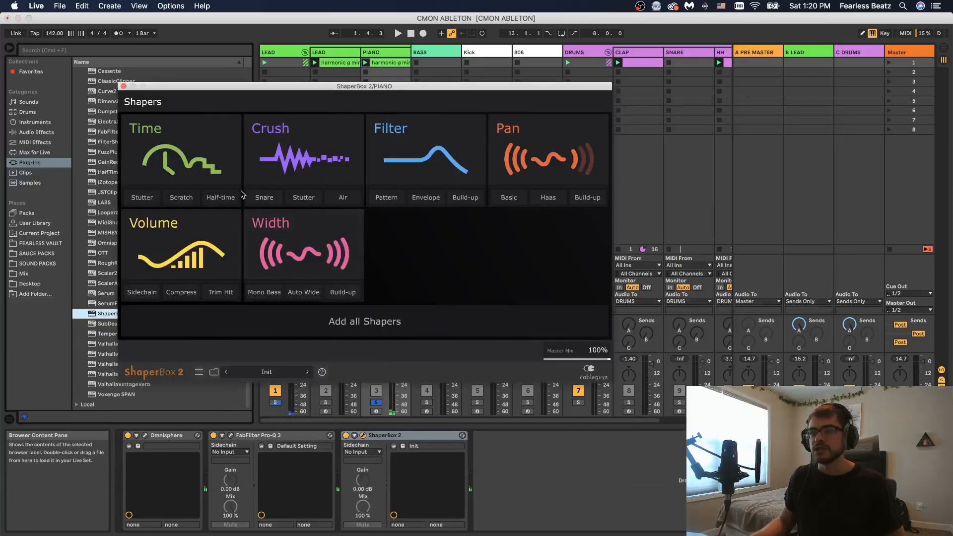
{"action": "left_click", "coordinate": [181, 159]}
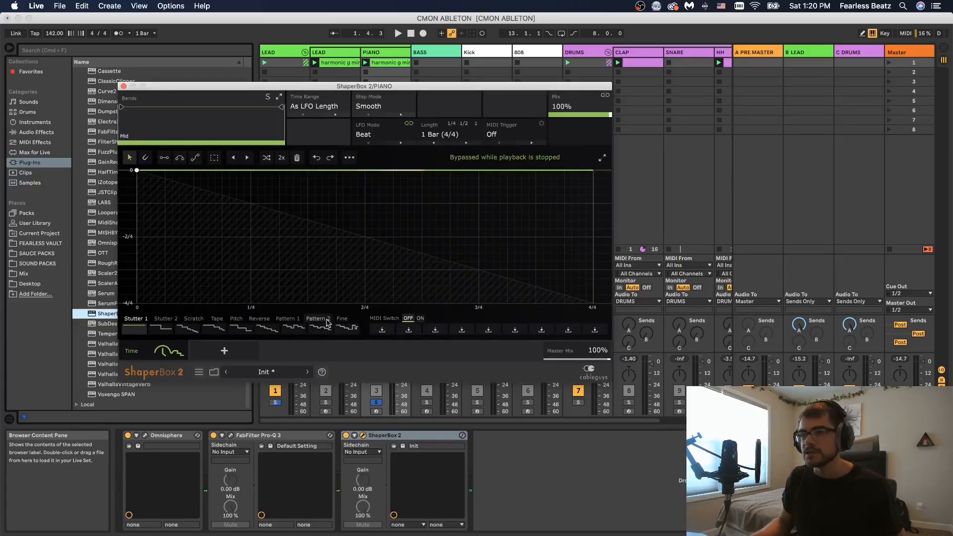
{"action": "left_click", "coordinate": [299, 324]}
{"action": "key", "text": "space"}
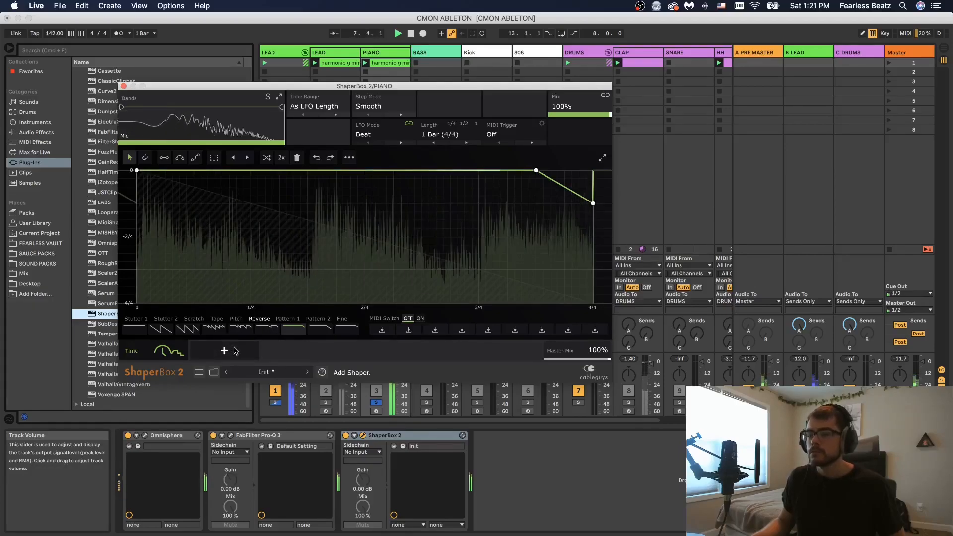
Step: Add a Filter shaper with the Rhythm 5 preset in ShaperBox and lower its mix
{"action": "key", "text": "space"}
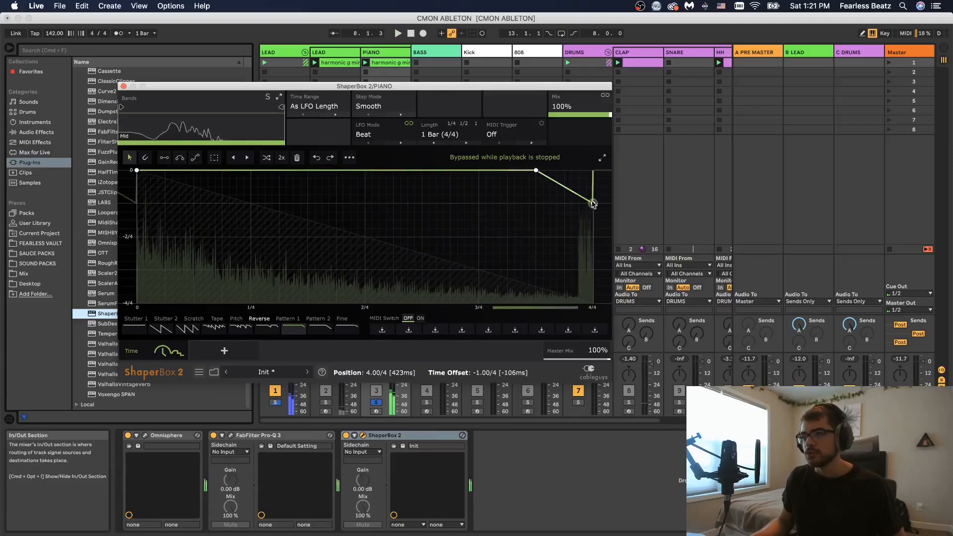
{"action": "left_click", "coordinate": [224, 351]}
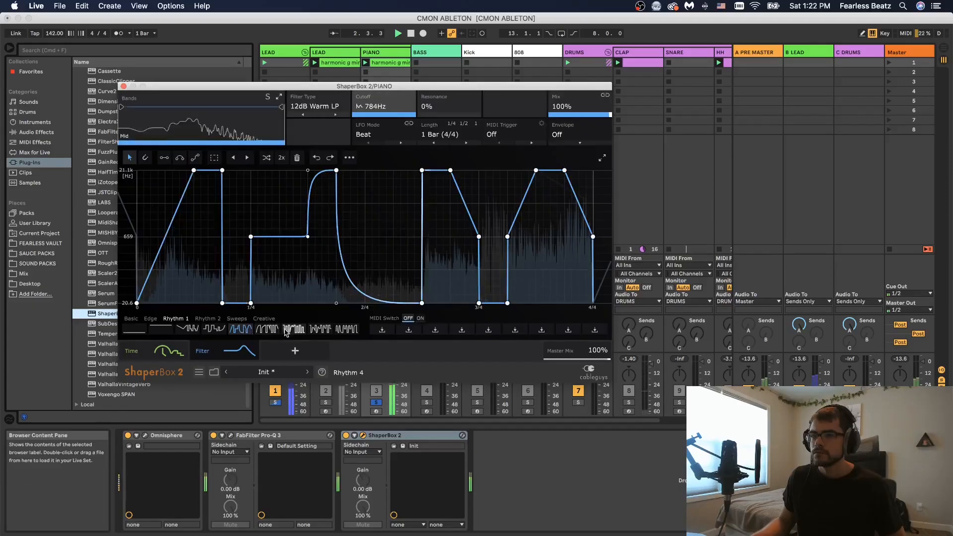
{"action": "left_click", "coordinate": [319, 331]}
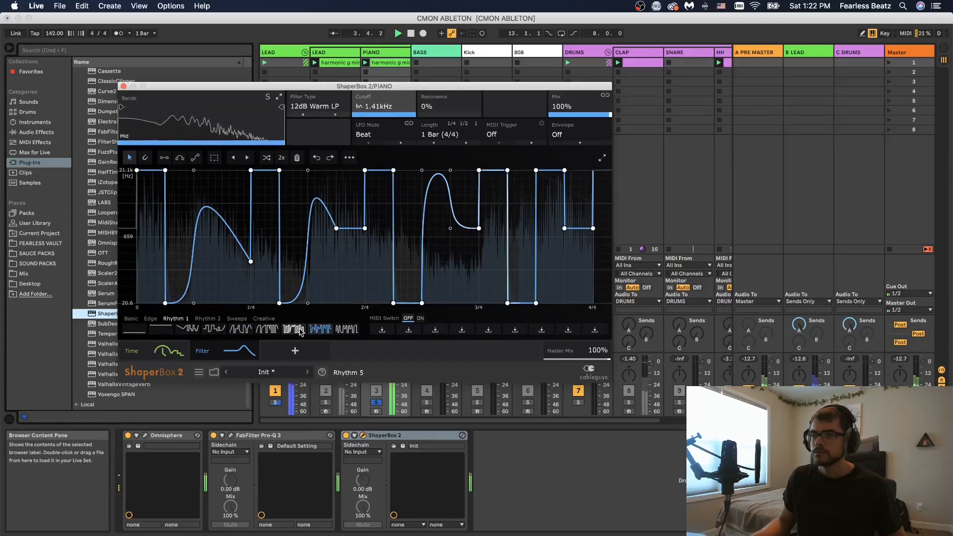
{"action": "left_click_drag", "start_coordinate": [576, 113], "coordinate": [576, 168]}
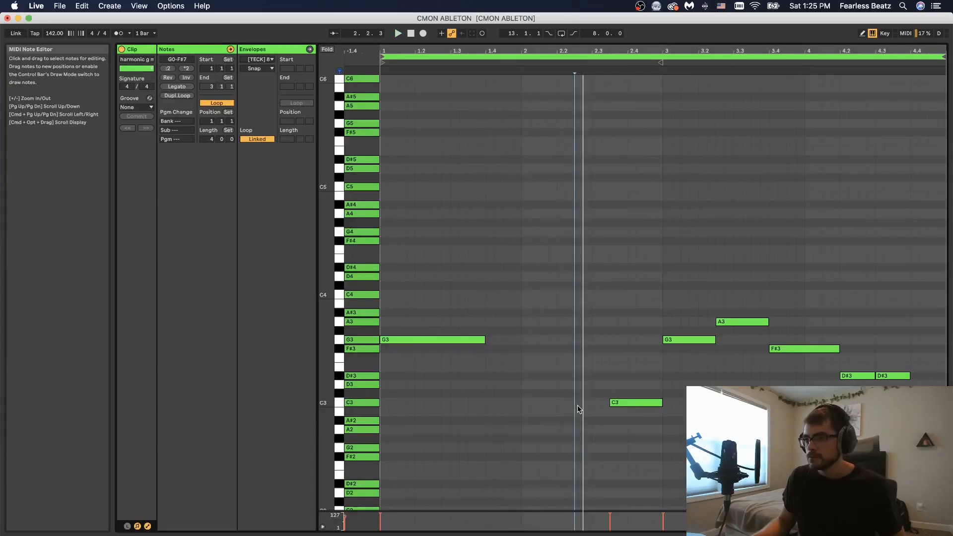
Step: Add a C3 note just before the existing C3 near beat 2.3 of the piano melody, stretch it, and play
{"action": "double_click", "coordinate": [579, 403]}
{"action": "left_click_drag", "start_coordinate": [584, 402], "coordinate": [607, 403]}
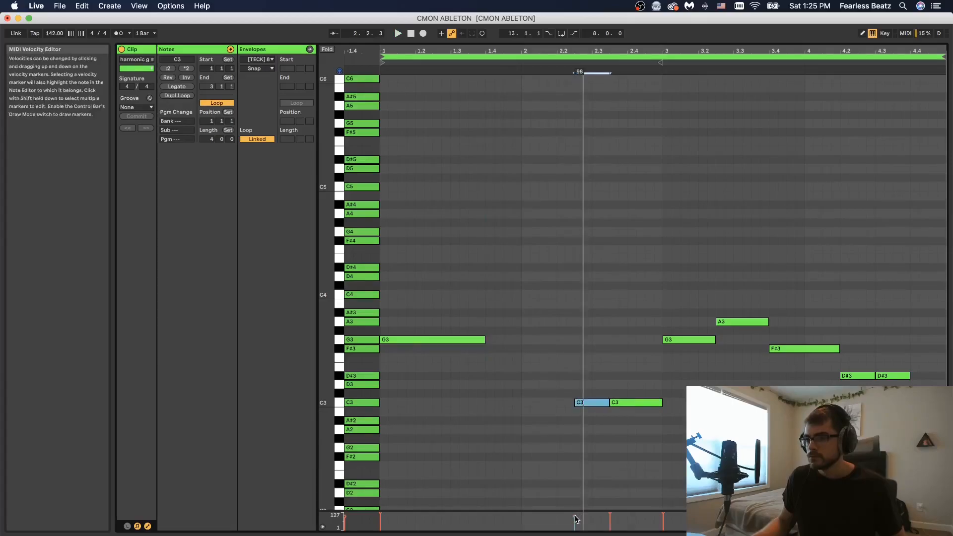
{"action": "key", "text": "space"}
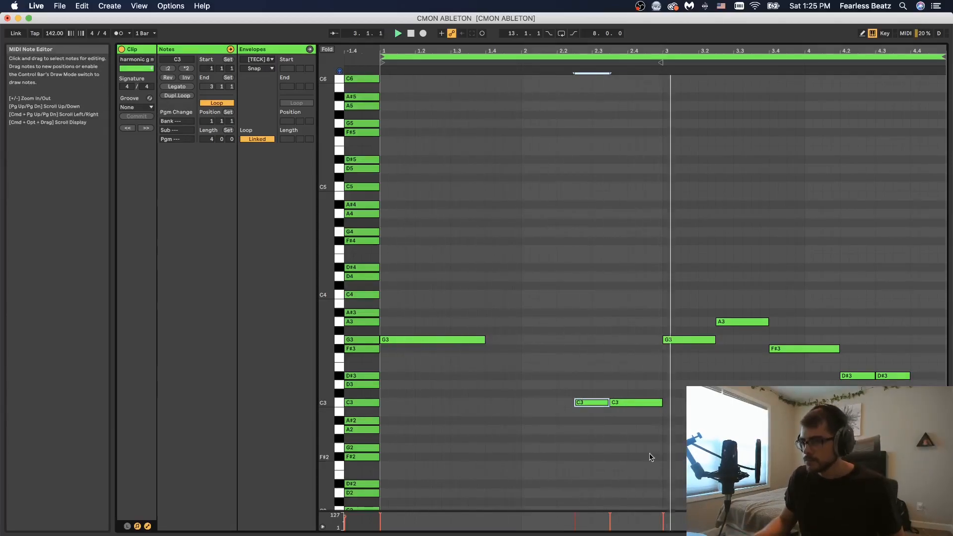
Step: Delete the F#3 note near beat 3.4 from the piano melody
{"action": "left_click_drag", "start_coordinate": [805, 320], "coordinate": [814, 381]}
{"action": "key", "text": "Delete"}
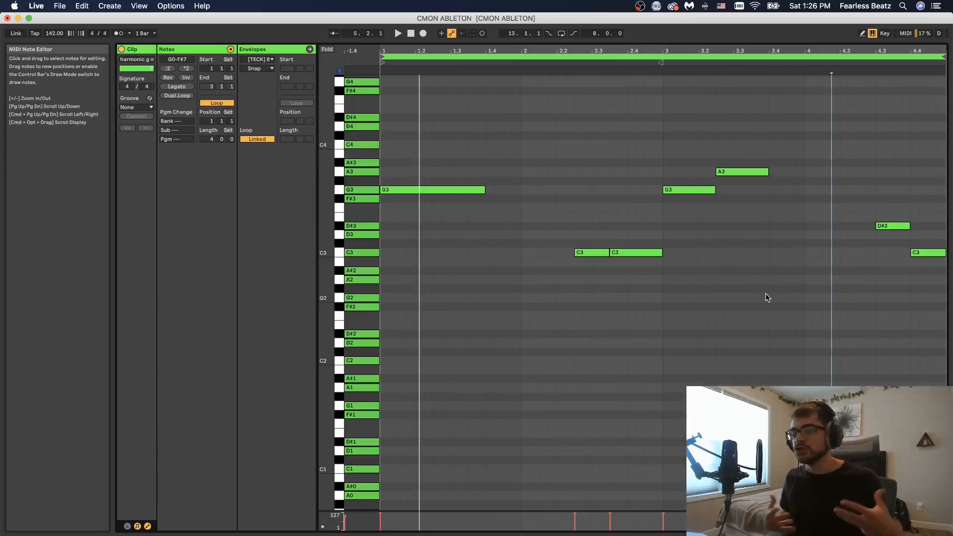
Step: Select several melody notes and play back the piano clip
{"action": "left_click", "coordinate": [396, 151]}
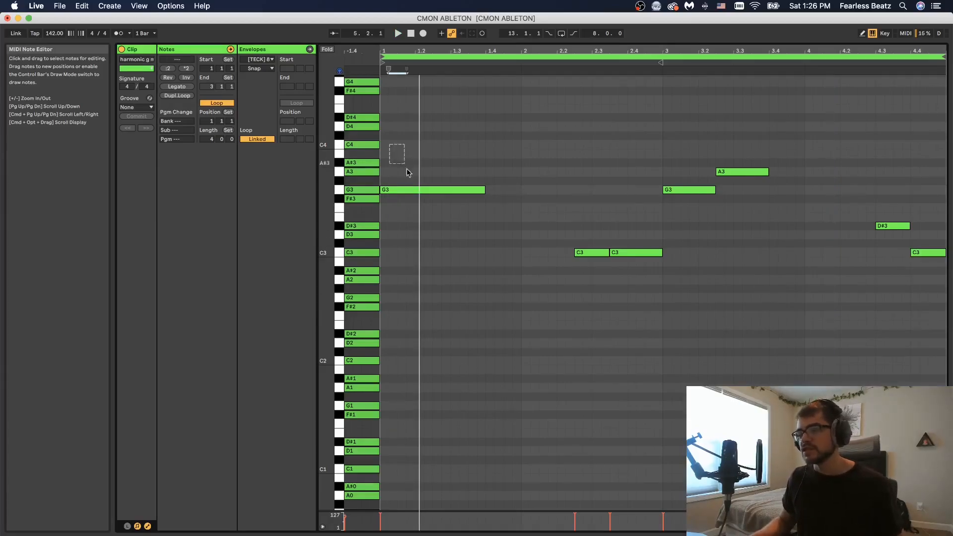
{"action": "left_click_drag", "start_coordinate": [417, 181], "coordinate": [420, 199]}
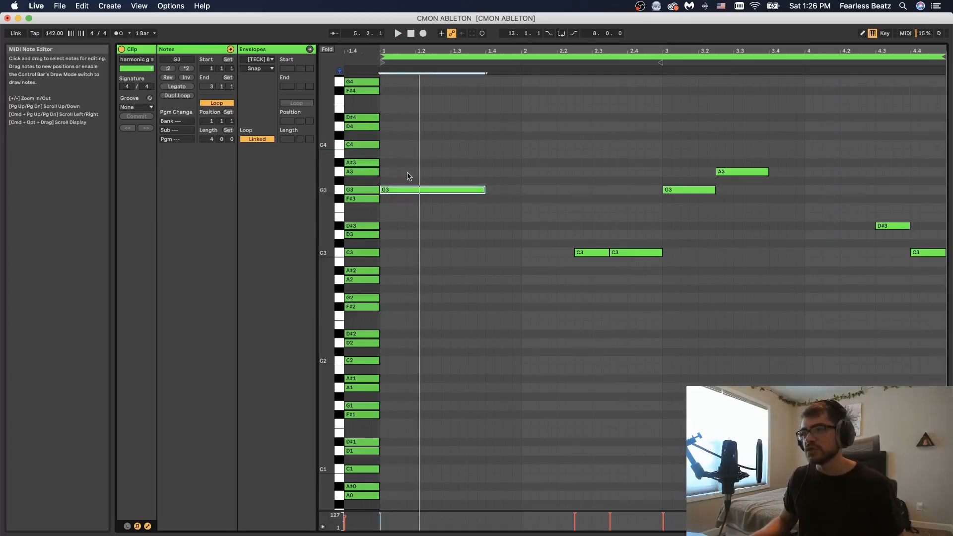
{"action": "left_click_drag", "start_coordinate": [526, 215], "coordinate": [623, 267]}
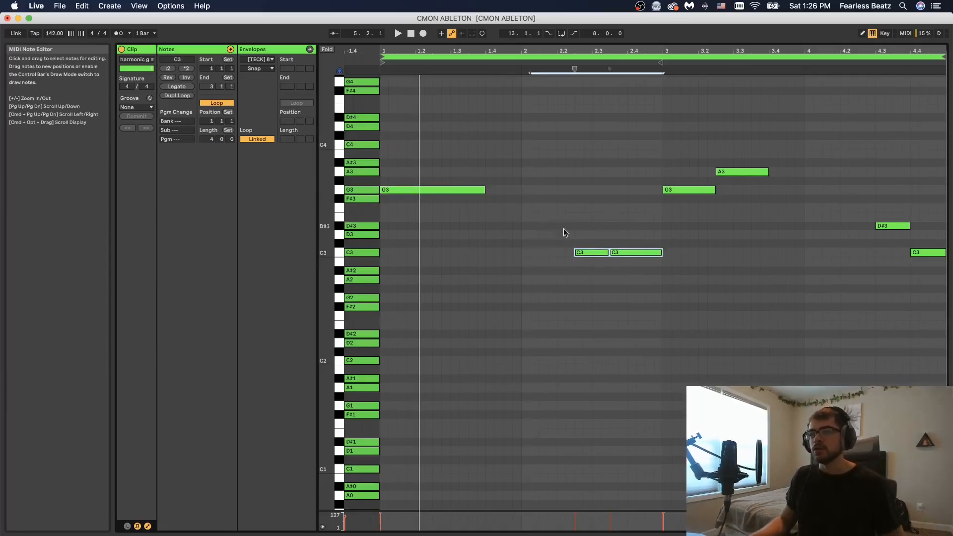
{"action": "left_click", "coordinate": [573, 289]}
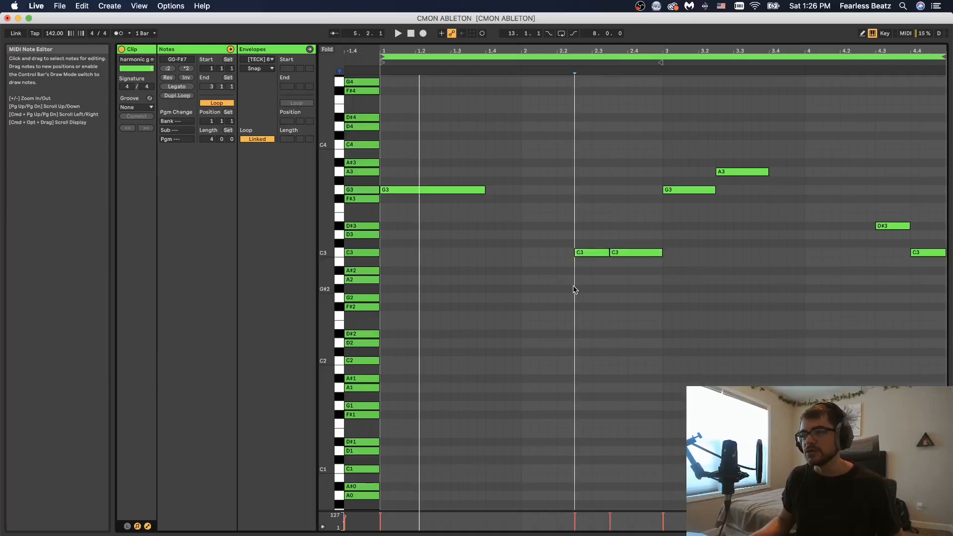
{"action": "left_click", "coordinate": [667, 308]}
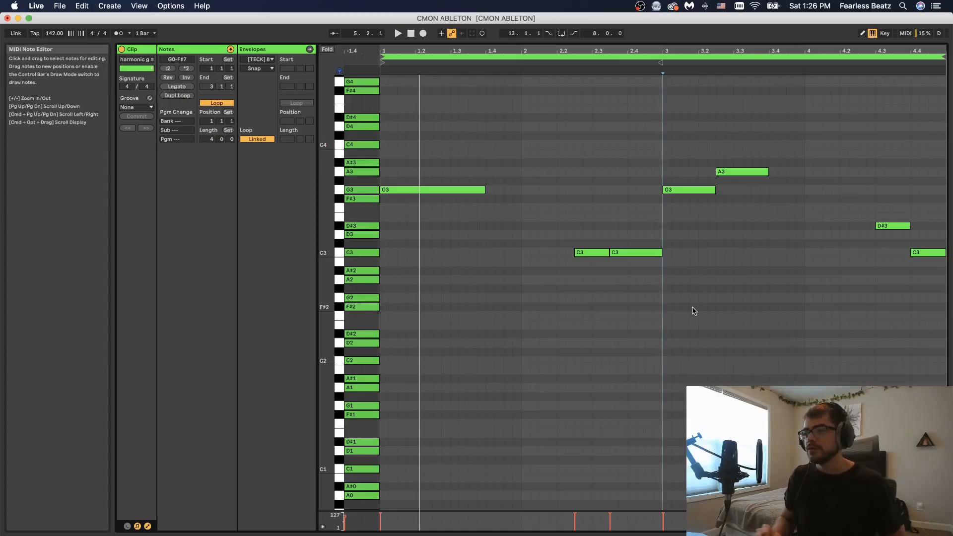
{"action": "key", "text": "space"}
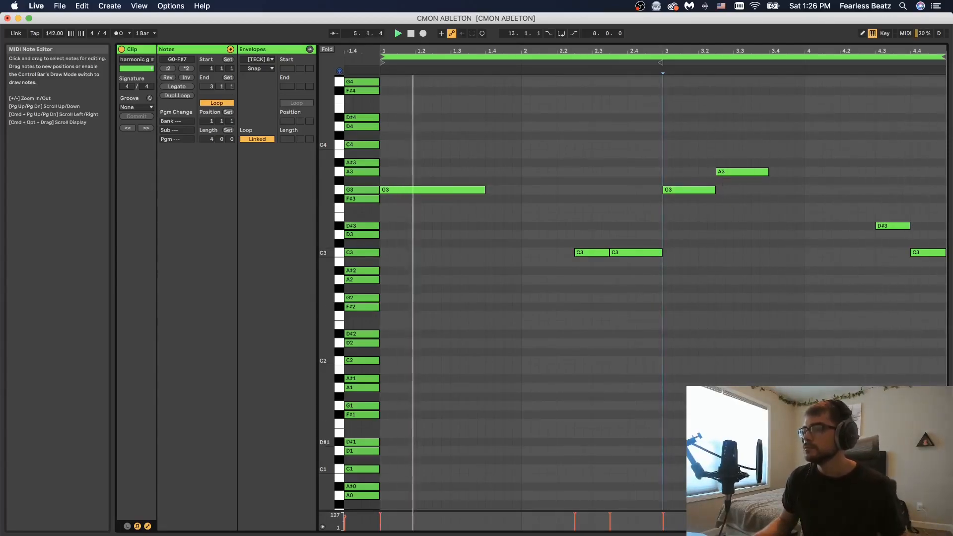
{"action": "key", "text": "space"}
Step: Turn on Glide in the 808 Simpler's controls
{"action": "left_click", "coordinate": [889, 532]}
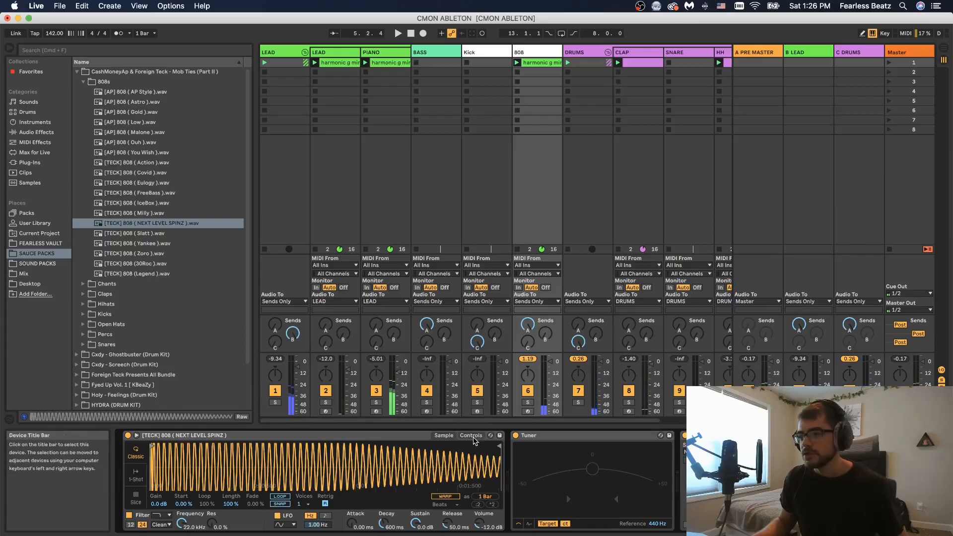
{"action": "left_click", "coordinate": [471, 437]}
{"action": "left_click", "coordinate": [483, 498]}
{"action": "left_click", "coordinate": [487, 521]}
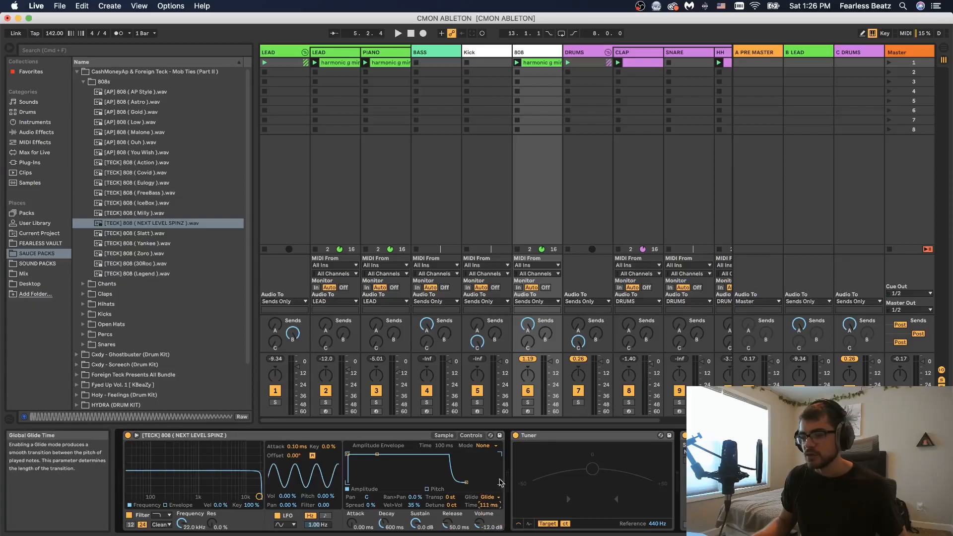
{"action": "left_click", "coordinate": [444, 435]}
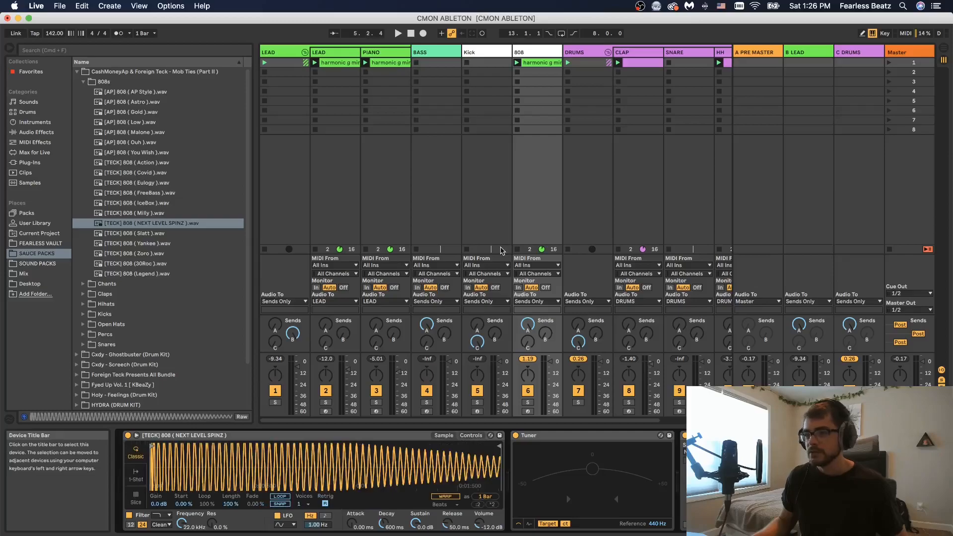
Step: Open the 808 clip and add a new high note, extending its length
{"action": "double_click", "coordinate": [534, 63]}
{"action": "scroll", "coordinate": [534, 199], "scroll_direction": "up", "scroll_amount": 5}
{"action": "double_click", "coordinate": [594, 122]}
{"action": "left_click_drag", "start_coordinate": [599, 122], "coordinate": [611, 122]}
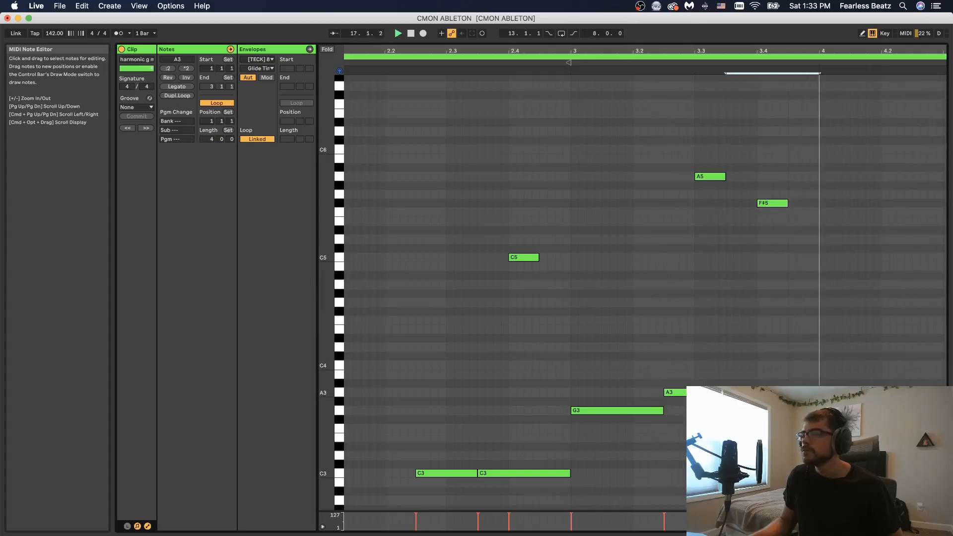
Step: Set the 808 clip's loop length to 8 bars
{"action": "scroll", "coordinate": [844, 298], "scroll_direction": "down", "scroll_amount": 3}
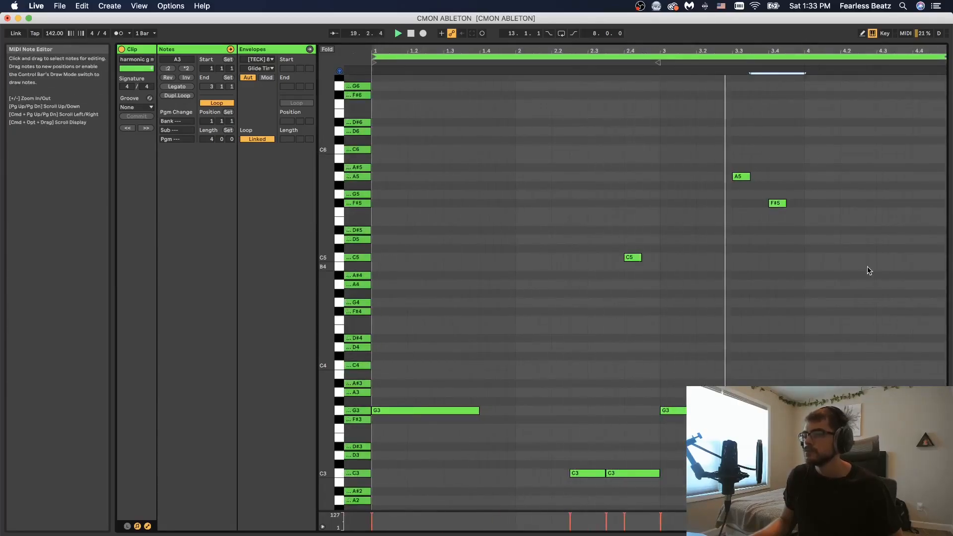
{"action": "scroll", "coordinate": [873, 310], "scroll_direction": "down", "scroll_amount": 3}
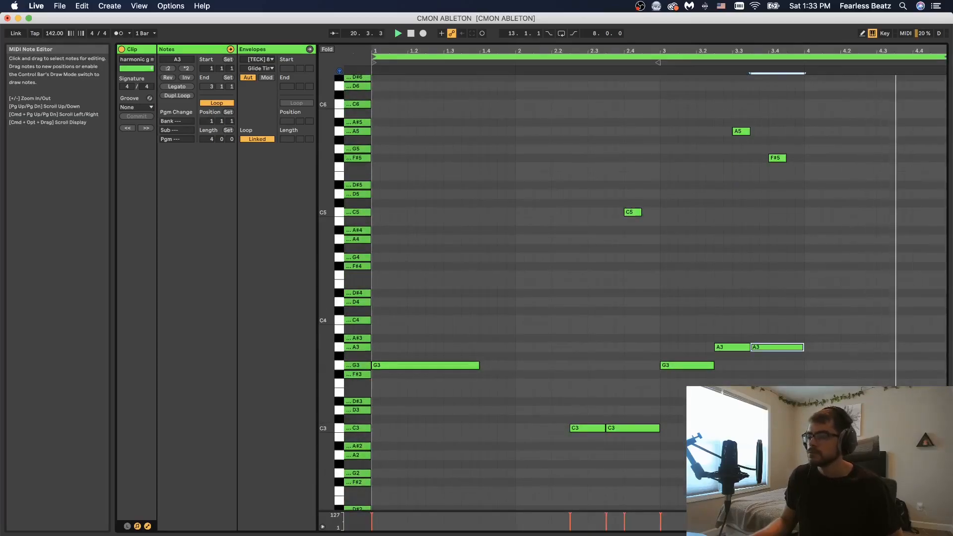
{"action": "scroll", "coordinate": [646, 278], "scroll_direction": "up", "scroll_amount": 3}
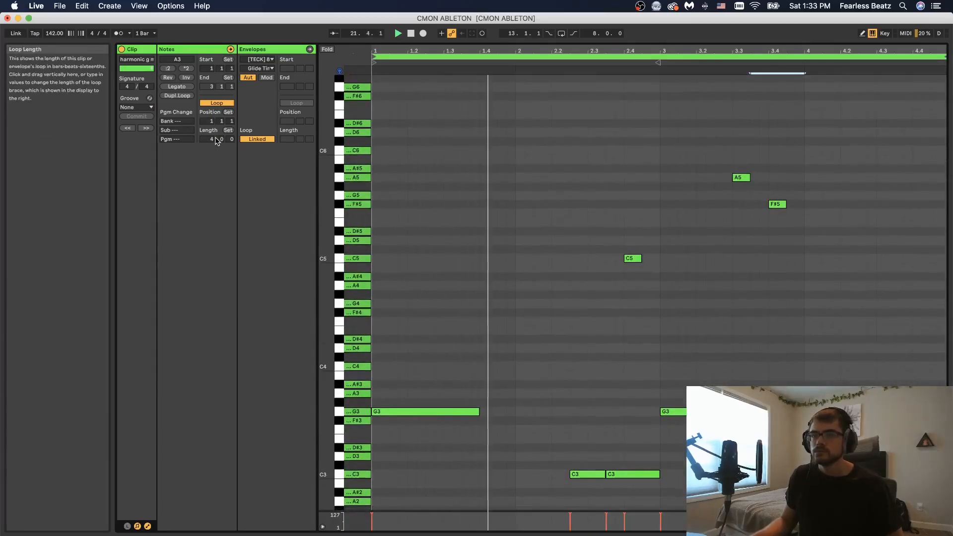
{"action": "type", "text": "8"}
{"action": "key", "text": "Return"}
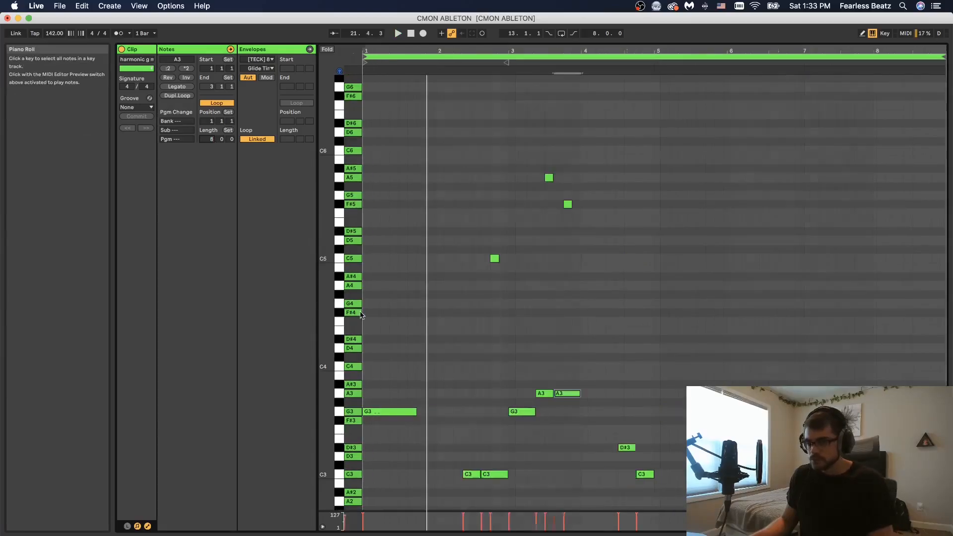
Step: Select all the 808 notes and duplicate them into the second half of the 8-bar clip
{"action": "left_click_drag", "start_coordinate": [696, 505], "coordinate": [410, 134]}
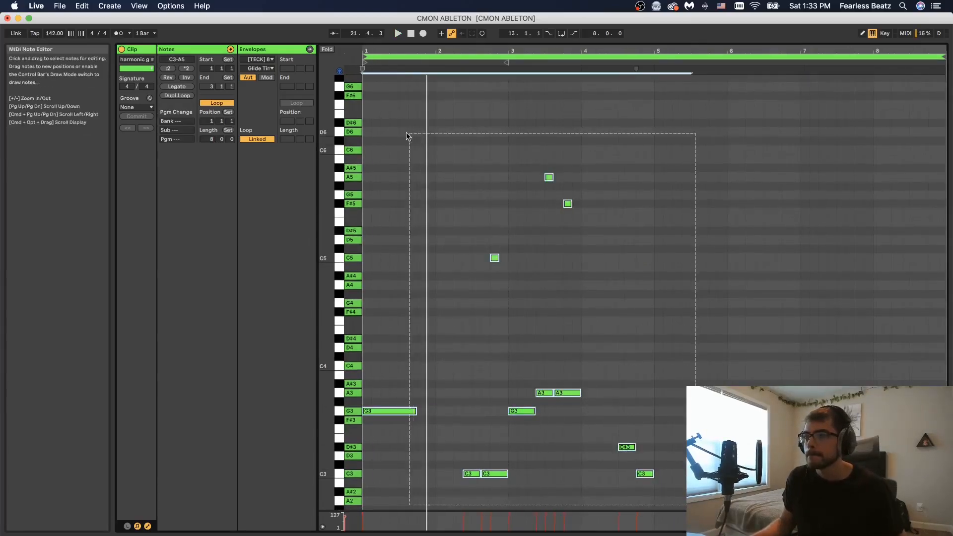
{"action": "key", "text": "super+d"}
{"action": "left_click_drag", "start_coordinate": [663, 413], "coordinate": [627, 414]}
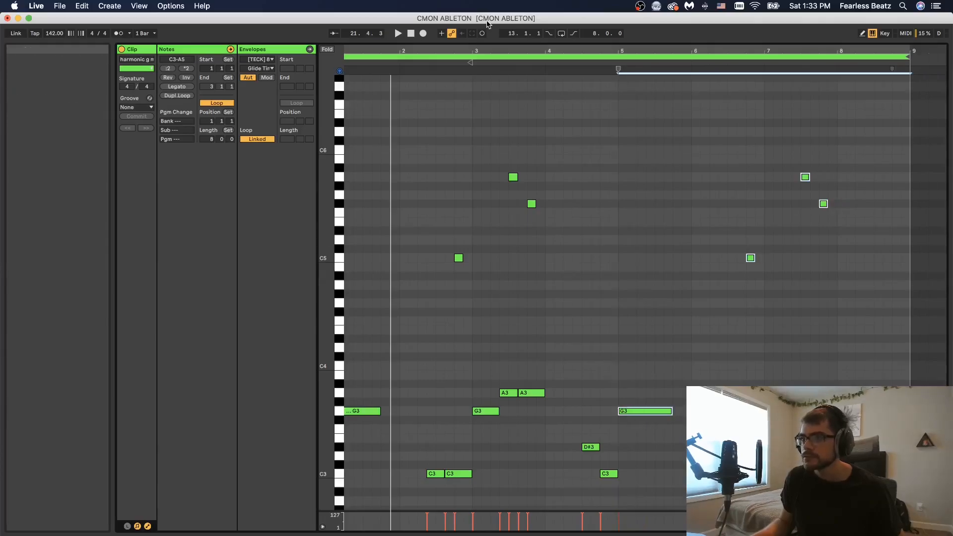
{"action": "left_click_drag", "start_coordinate": [556, 46], "coordinate": [592, 46]}
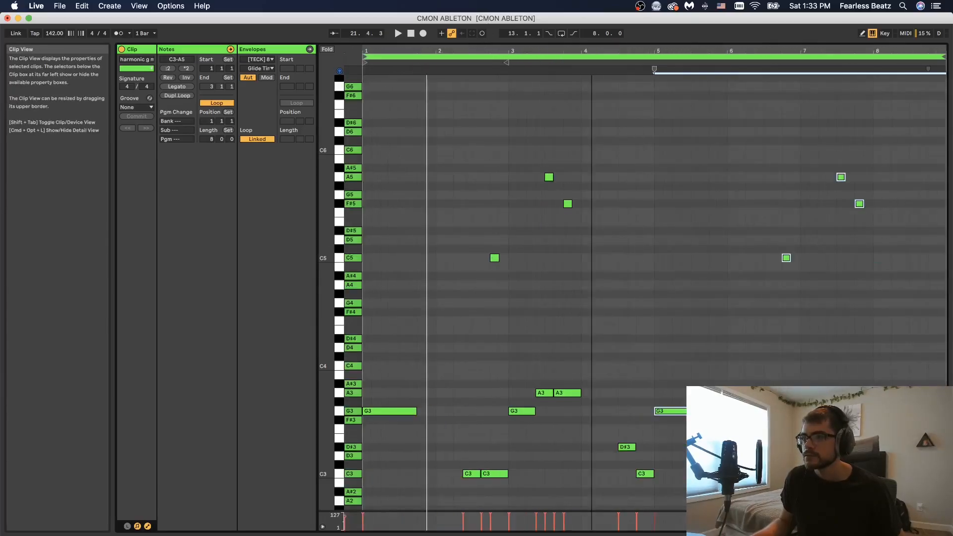
Step: Delete the A5 and F#5 notes from the first half of the 808 clip
{"action": "left_click_drag", "start_coordinate": [539, 85], "coordinate": [585, 204]}
{"action": "key", "text": "Delete"}
{"action": "left_click", "coordinate": [535, 353]}
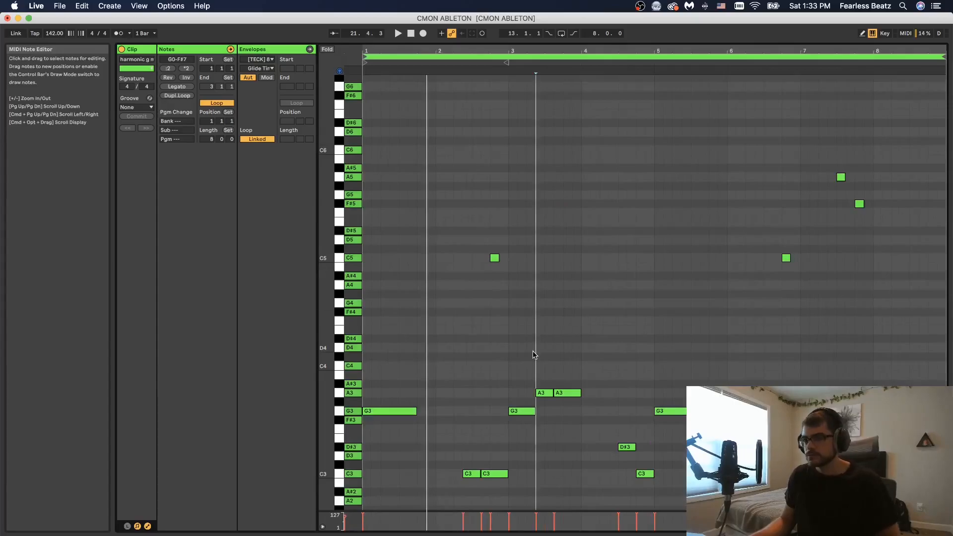
Step: Lengthen the first A3 note near bar 3 over the second A3 note, and play back the clip
{"action": "left_click_drag", "start_coordinate": [553, 393], "coordinate": [584, 392]}
{"action": "key", "text": "space"}
{"action": "left_click", "coordinate": [590, 441]}
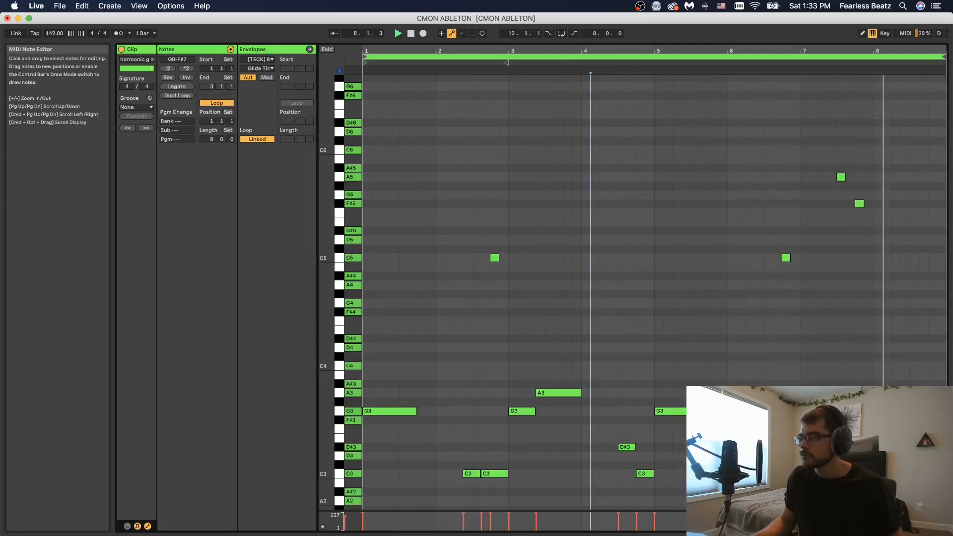
{"action": "key", "text": "space"}
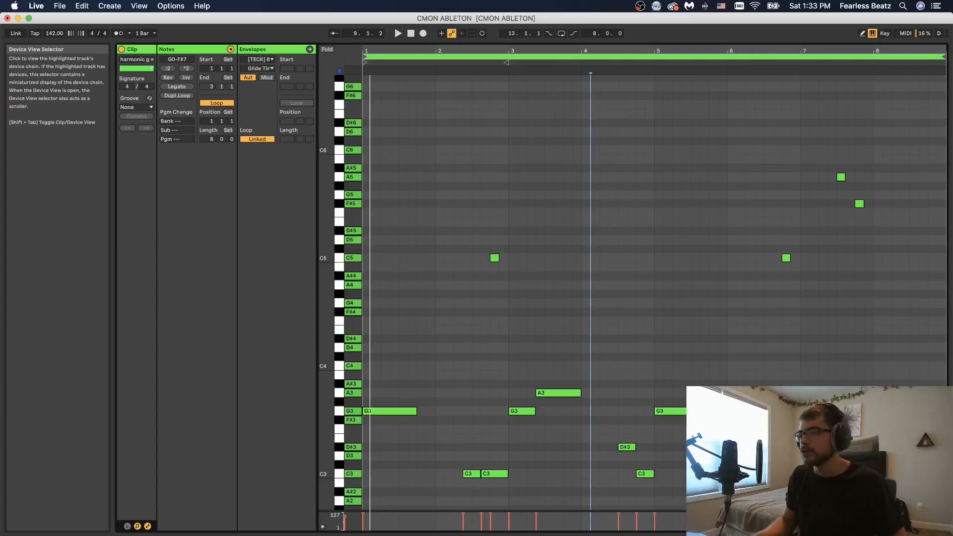
Step: Review the 808 clip's notes across both halves while playing it back, then return to the session view
{"action": "left_click_drag", "start_coordinate": [465, 232], "coordinate": [532, 278]}
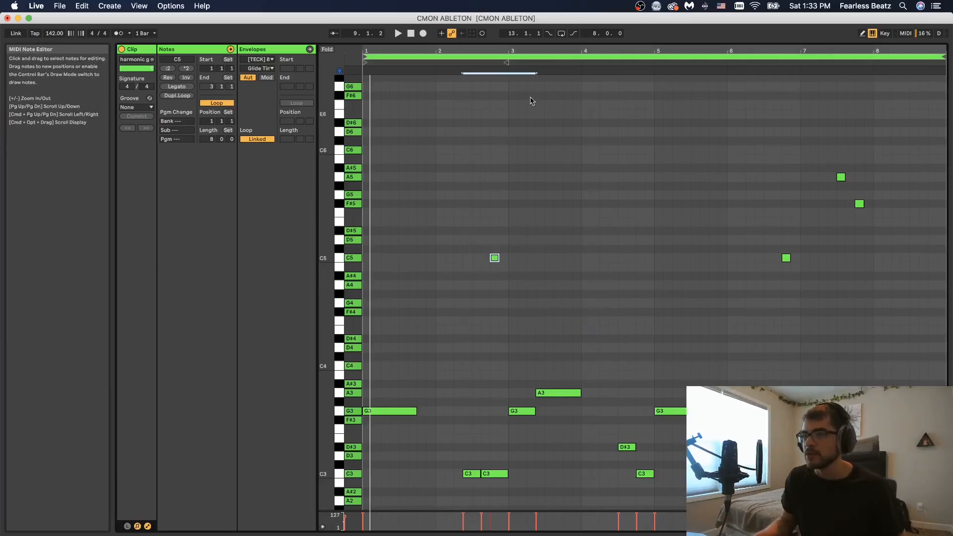
{"action": "left_click_drag", "start_coordinate": [496, 51], "coordinate": [585, 291]}
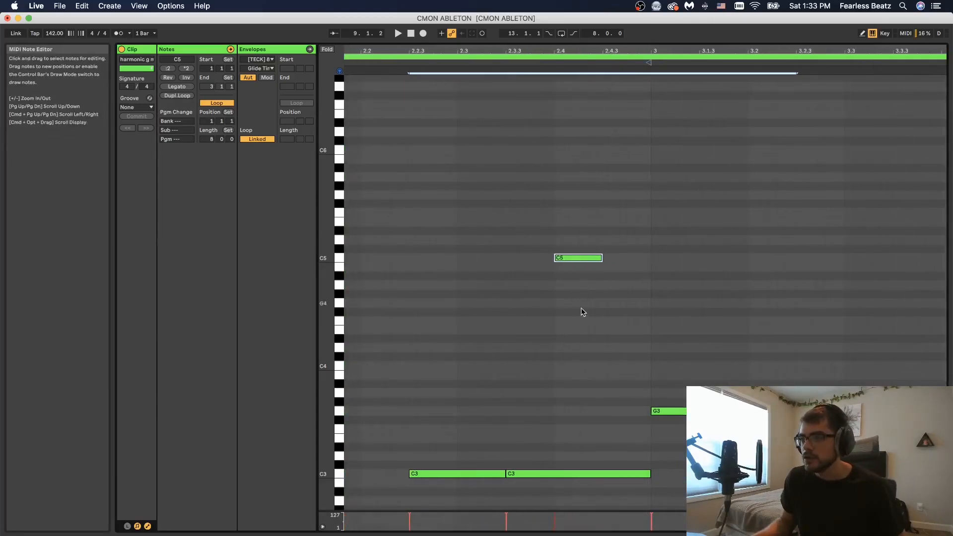
{"action": "left_click_drag", "start_coordinate": [531, 247], "coordinate": [593, 297]}
{"action": "left_click", "coordinate": [511, 474]}
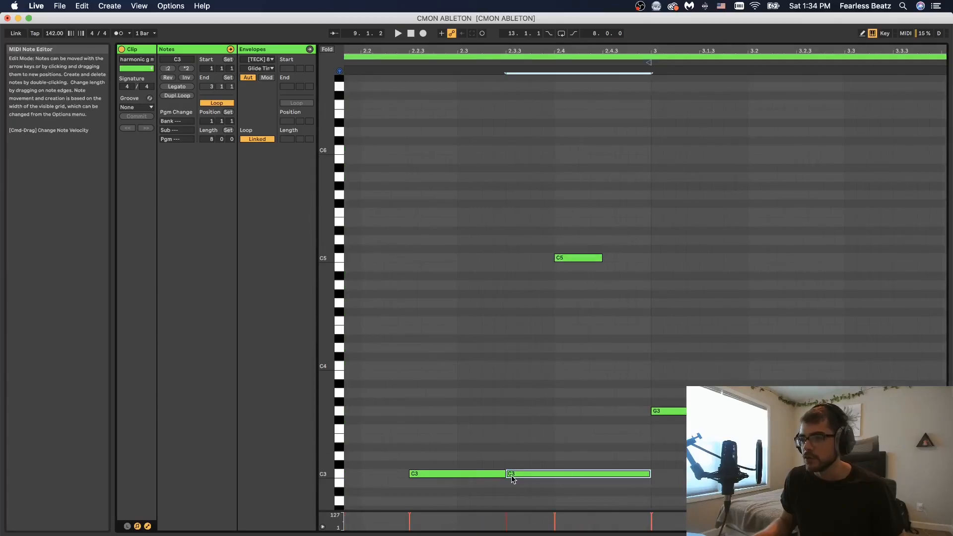
{"action": "left_click_drag", "start_coordinate": [838, 51], "coordinate": [437, 9]}
{"action": "left_click_drag", "start_coordinate": [853, 50], "coordinate": [711, 79]}
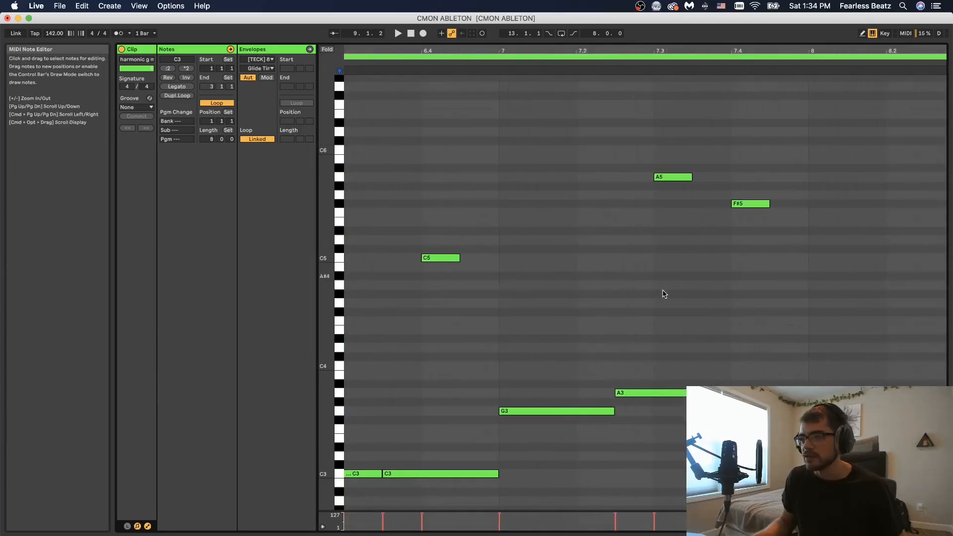
{"action": "left_click_drag", "start_coordinate": [641, 373], "coordinate": [653, 409]}
{"action": "left_click_drag", "start_coordinate": [657, 164], "coordinate": [668, 192]}
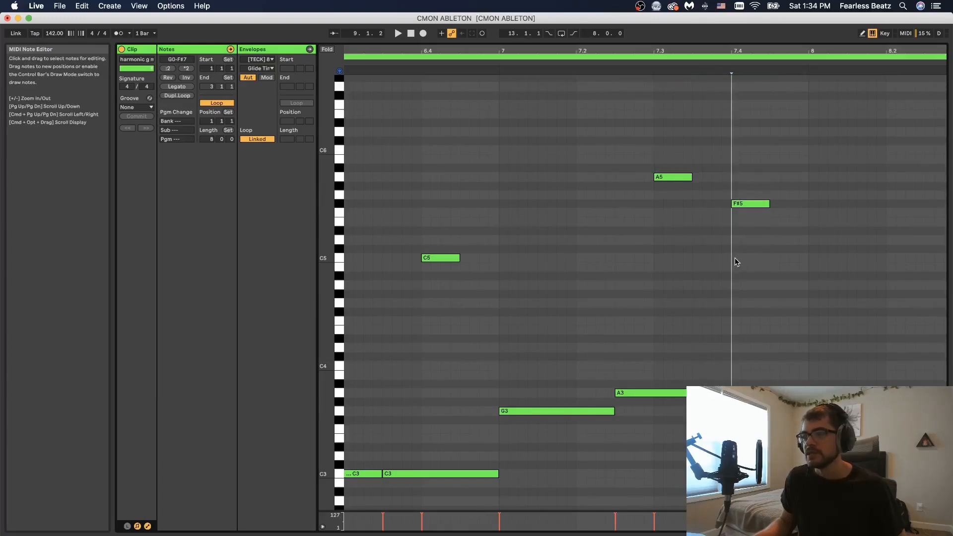
{"action": "key", "text": "space"}
{"action": "mouse_move", "coordinate": [733, 50]}
{"action": "left_mouse_down"}
{"action": "mouse_move", "coordinate": [733, 25]}
{"action": "mouse_move", "coordinate": [745, 45]}
{"action": "left_mouse_up"}
{"action": "left_click_drag", "start_coordinate": [576, 51], "coordinate": [496, 51]}
{"action": "left_click_drag", "start_coordinate": [863, 50], "coordinate": [799, 56]}
{"action": "key", "text": "shift+Tab"}
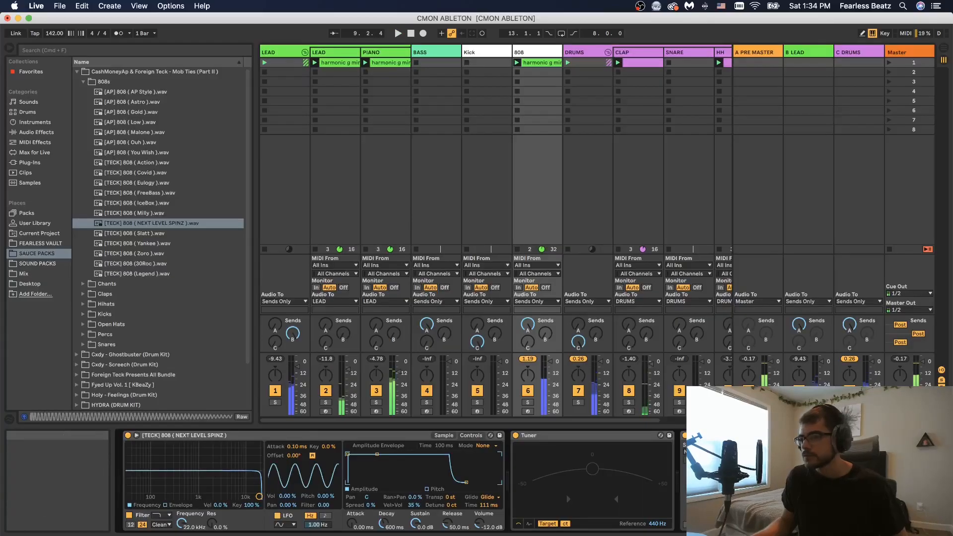
Step: Solo the first LEAD track briefly to audition it, then select the second LEAD track
{"action": "left_click", "coordinate": [444, 435]}
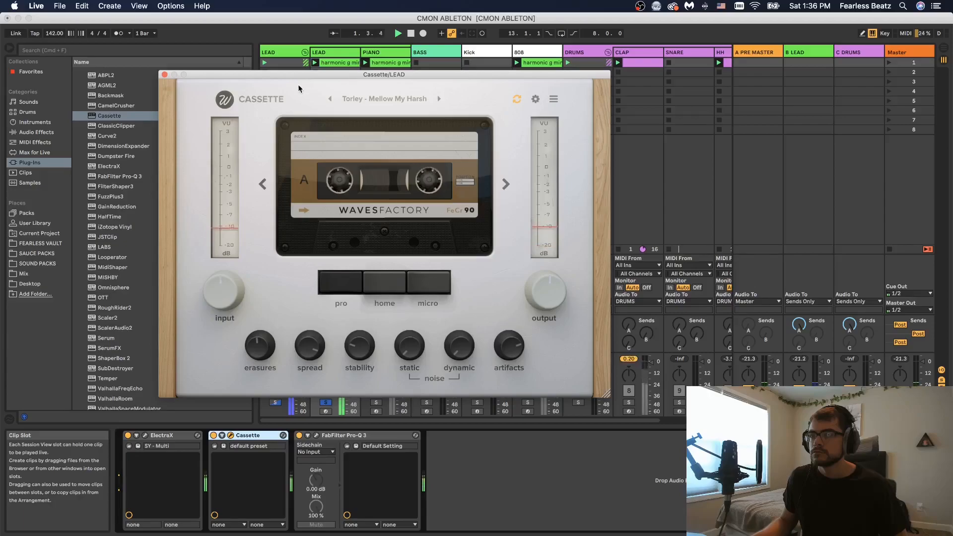
{"action": "left_click", "coordinate": [164, 75]}
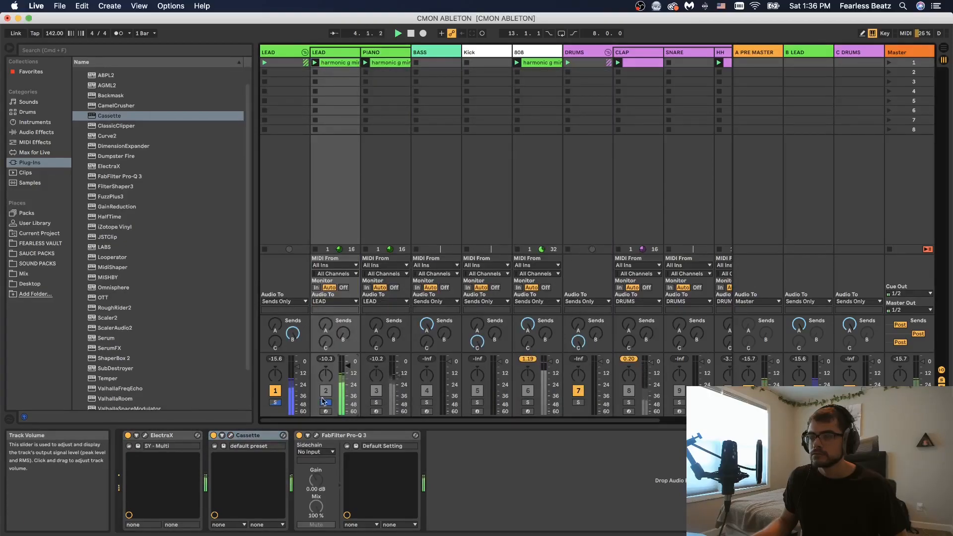
{"action": "left_click", "coordinate": [276, 403]}
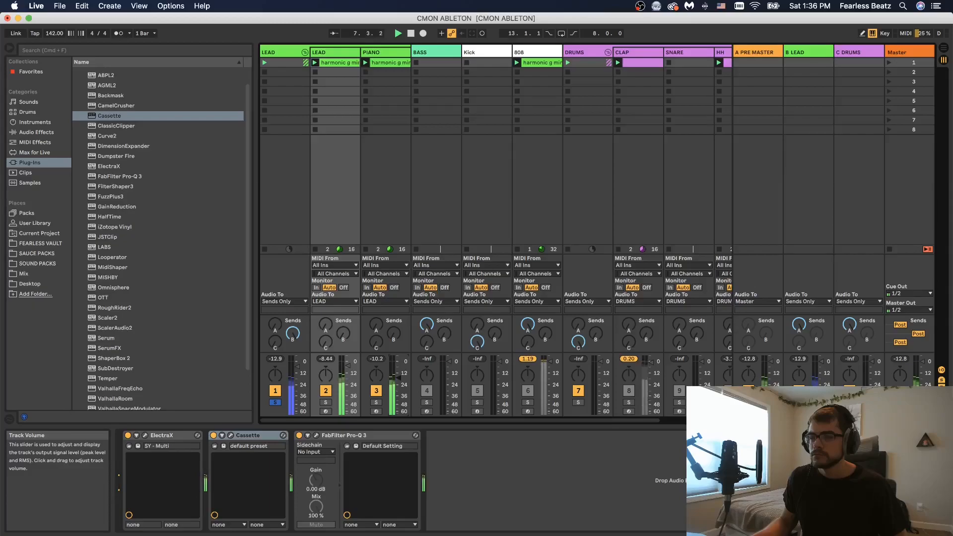
{"action": "left_click", "coordinate": [275, 403]}
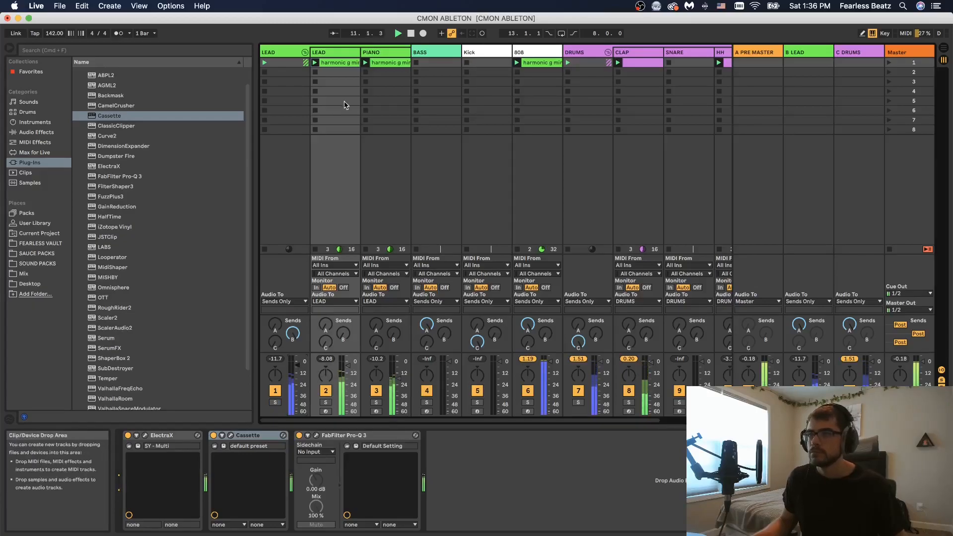
{"action": "left_click", "coordinate": [340, 54]}
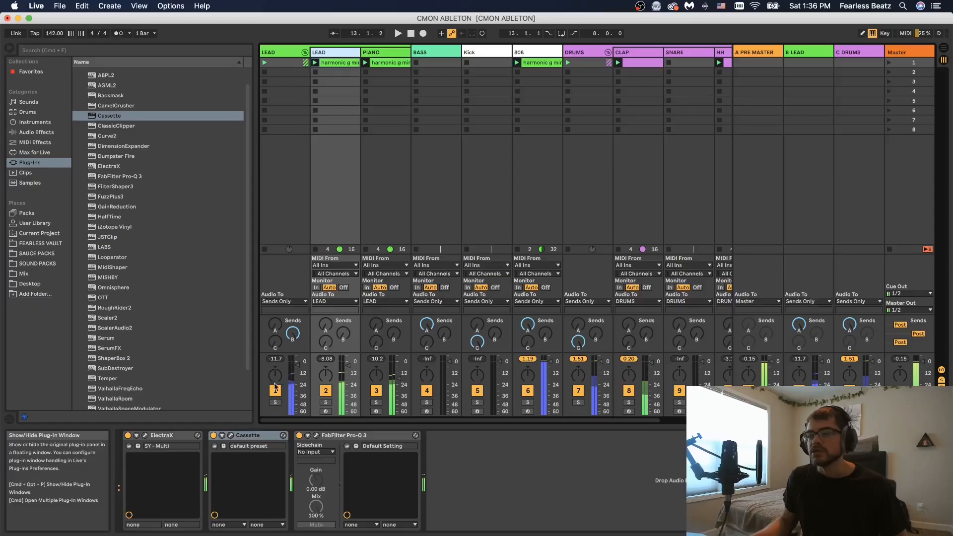
Step: Open the Cassette plugin on the second LEAD track and audition the track soloed with the effect
{"action": "left_click", "coordinate": [243, 436]}
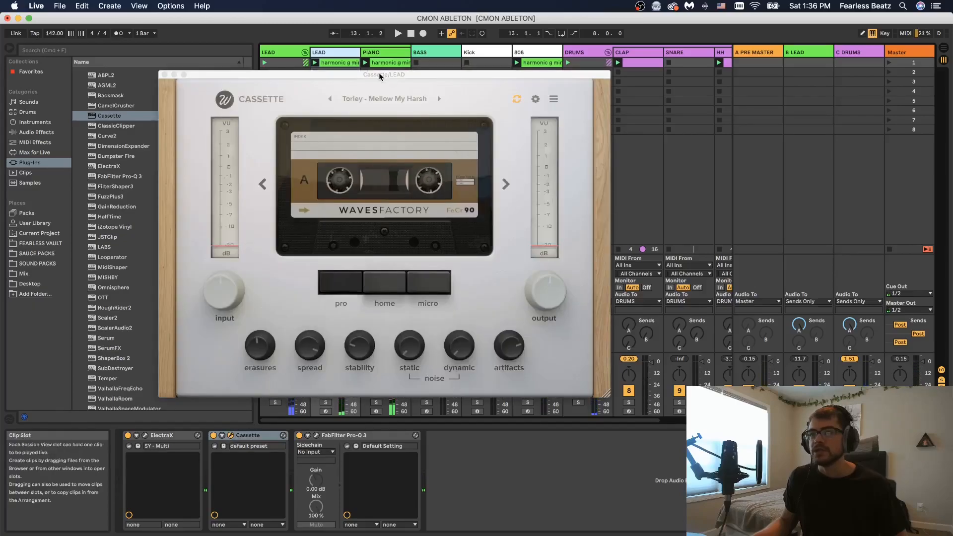
{"action": "left_click", "coordinate": [326, 403]}
{"action": "left_click", "coordinate": [214, 436]}
{"action": "key", "text": "space"}
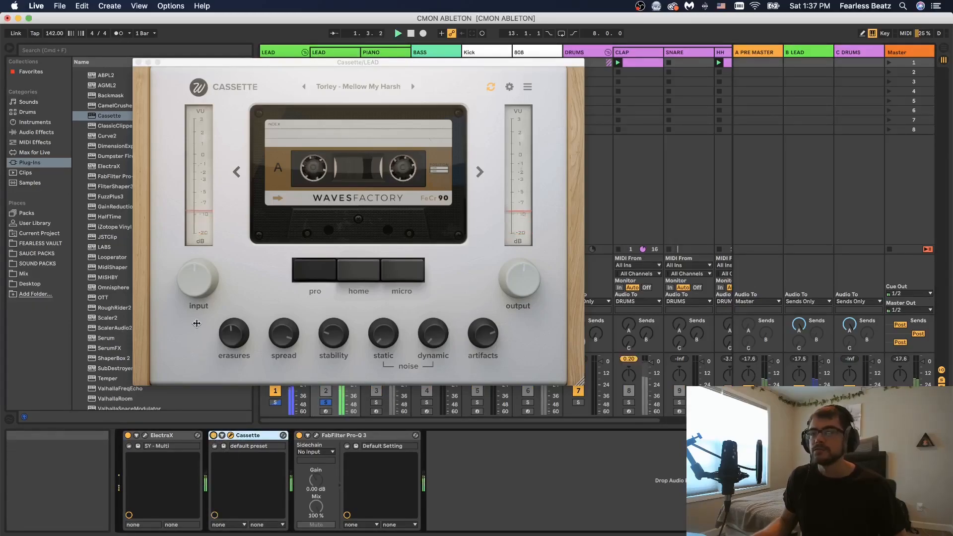
{"action": "left_click", "coordinate": [139, 63]}
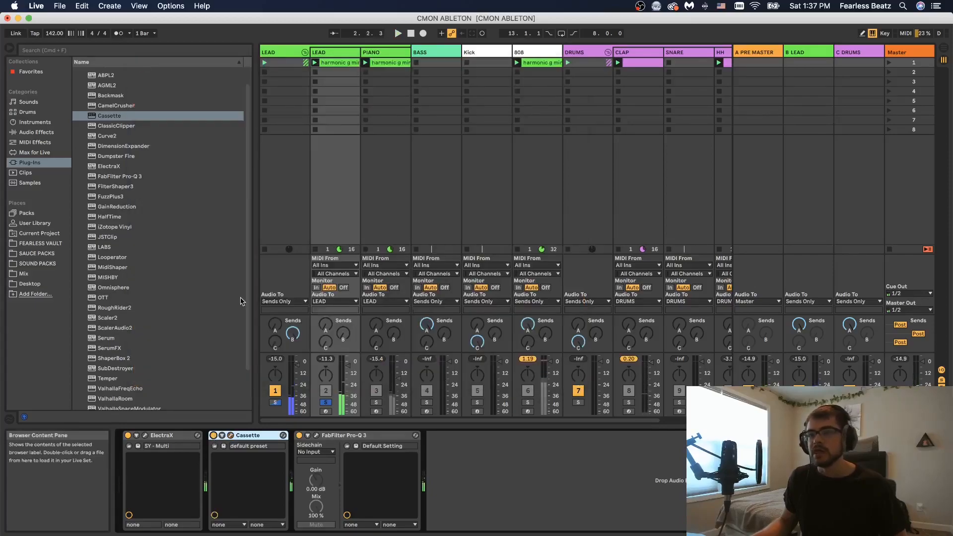
{"action": "left_click", "coordinate": [274, 403]}
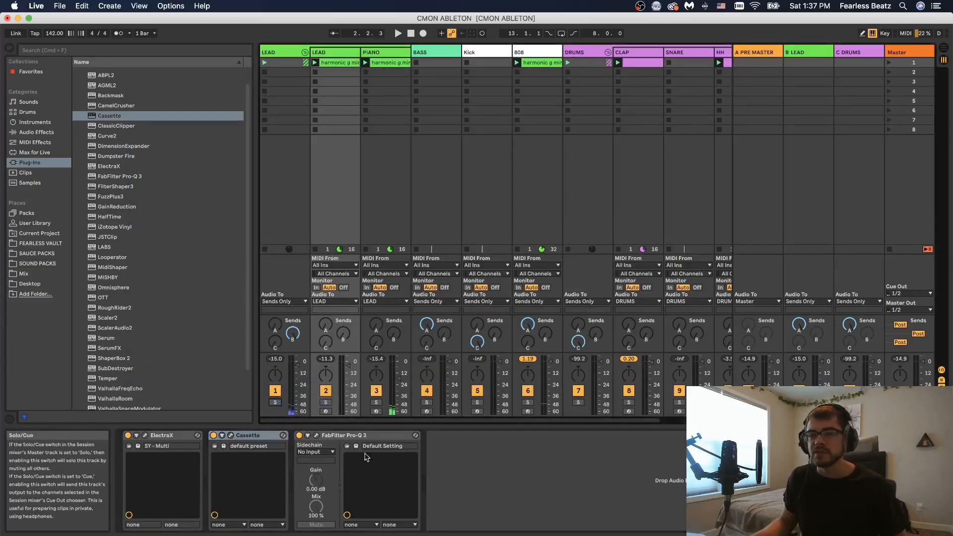
{"action": "key", "text": "space"}
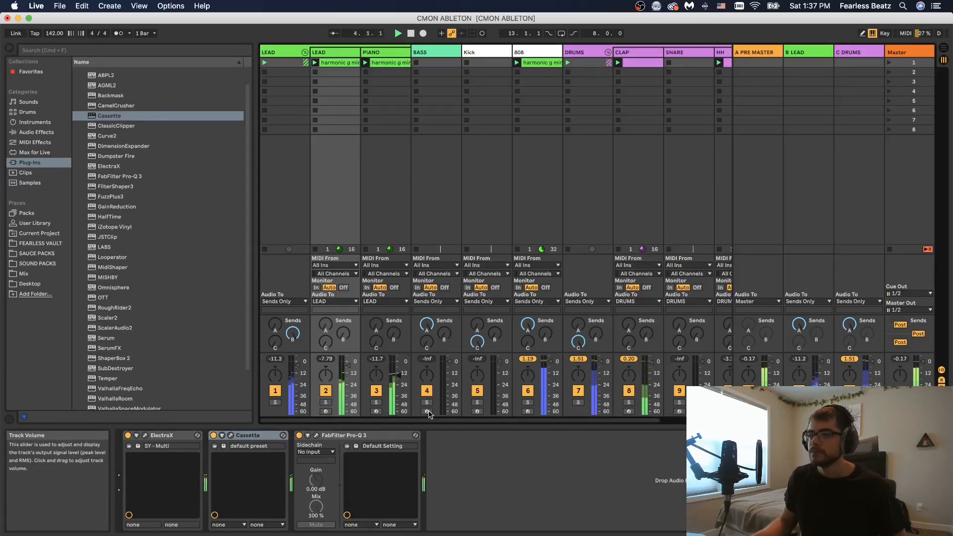
Step: Create a new MIDI clip on the Kick track and open it for editing
{"action": "mouse_move", "coordinate": [428, 420]}
{"action": "left_mouse_down"}
{"action": "mouse_move", "coordinate": [475, 436]}
{"action": "mouse_move", "coordinate": [422, 421]}
{"action": "mouse_move", "coordinate": [529, 426]}
{"action": "mouse_move", "coordinate": [432, 413]}
{"action": "left_mouse_up"}
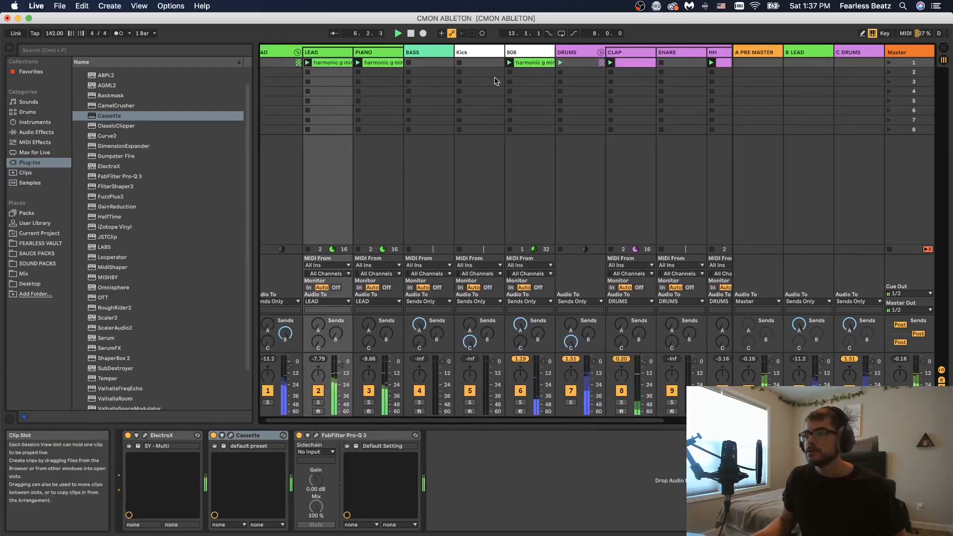
{"action": "key", "text": "space"}
{"action": "double_click", "coordinate": [485, 65]}
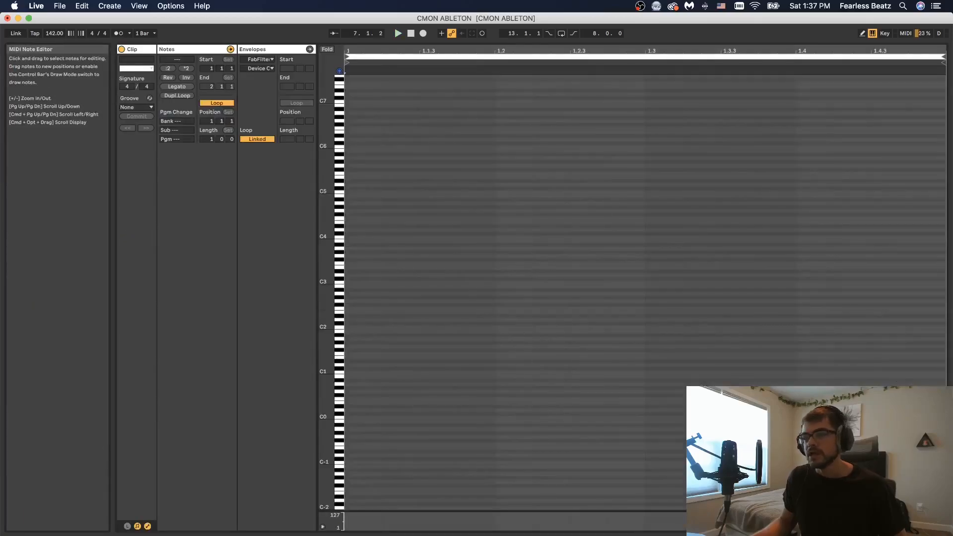
{"action": "left_click", "coordinate": [876, 531]}
{"action": "key", "text": "shift+Tab"}
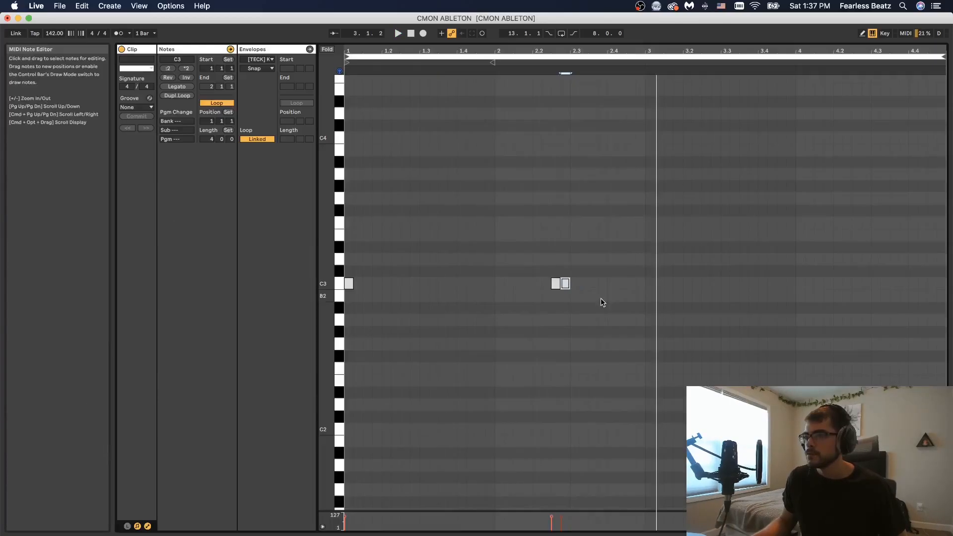
Step: Add more C3 kick hits to the clip, around beats 2.3, 3 and 4.2 of the bar
{"action": "double_click", "coordinate": [595, 284]}
{"action": "key", "text": "space"}
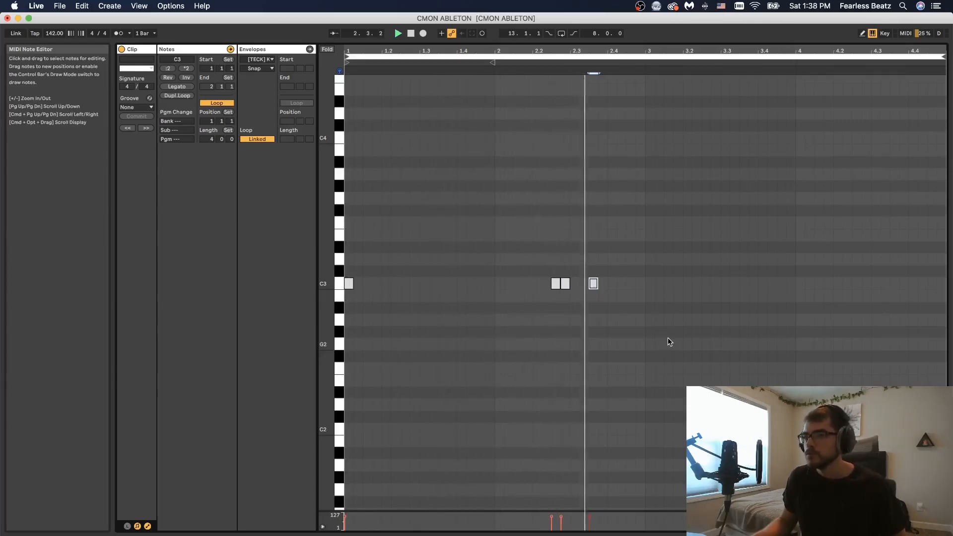
{"action": "double_click", "coordinate": [650, 283]}
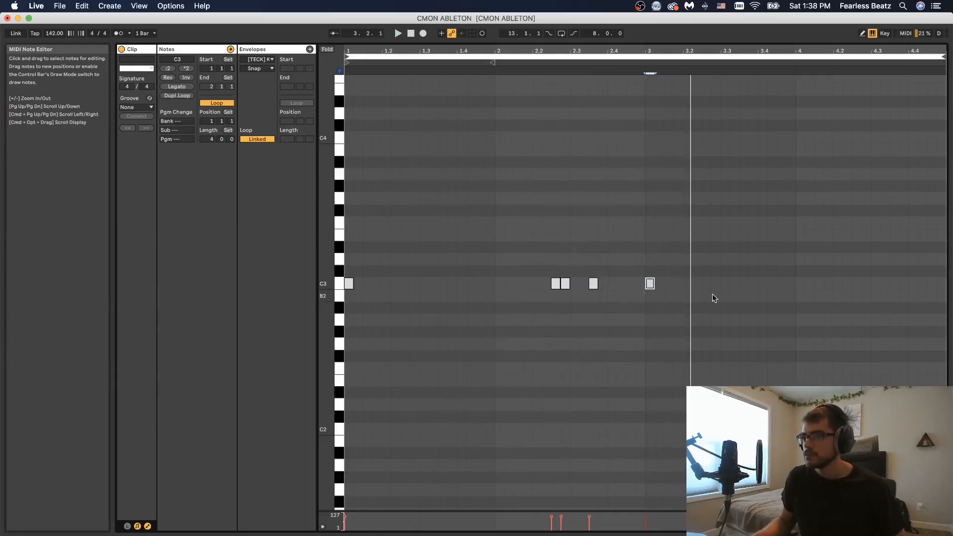
{"action": "left_click_drag", "start_coordinate": [348, 271], "coordinate": [597, 323]}
{"action": "left_click_drag", "start_coordinate": [349, 283], "coordinate": [649, 288]}
{"action": "left_click", "coordinate": [845, 347]}
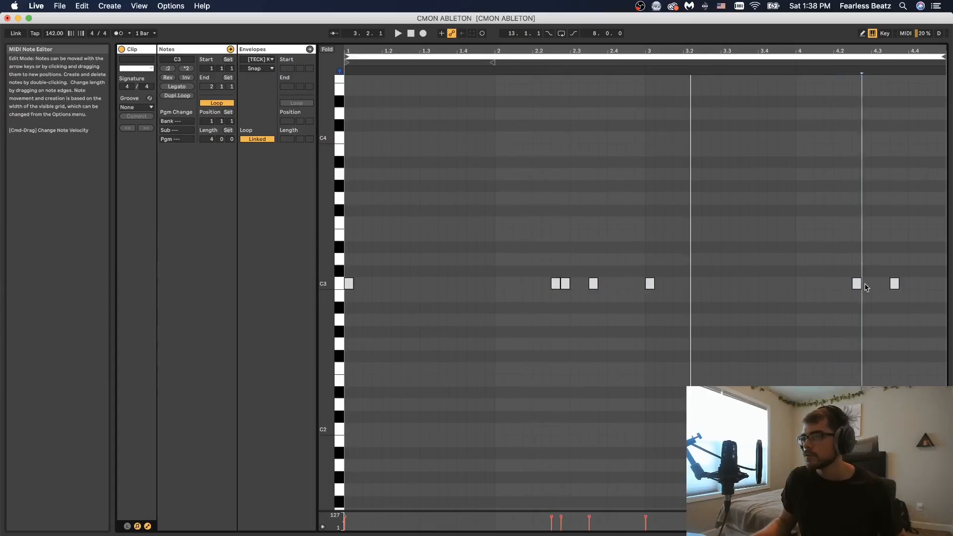
Step: Select all the kick notes and play back the kick clip
{"action": "key", "text": "super+a"}
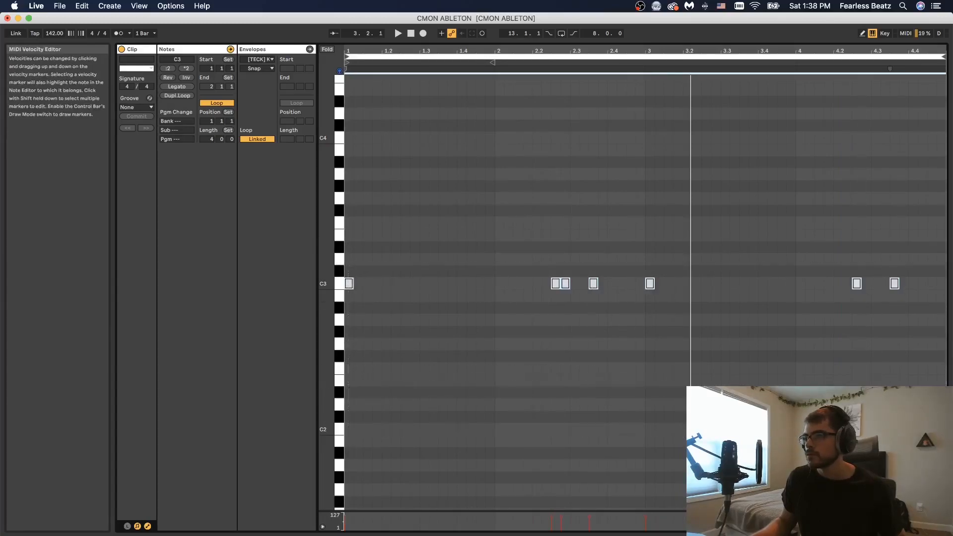
{"action": "key", "text": "space"}
{"action": "left_click", "coordinate": [824, 412]}
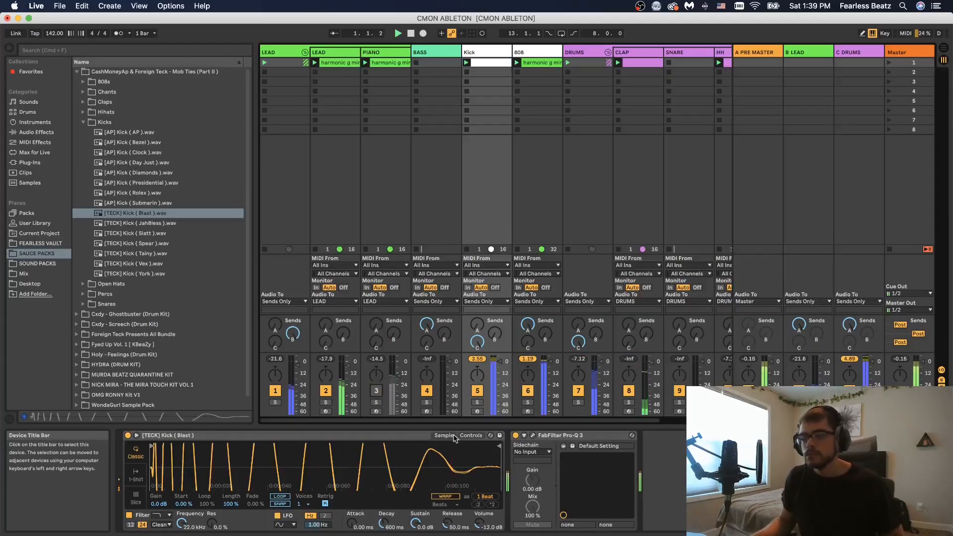
{"action": "key", "text": "XF86AudioRaiseVolume"}
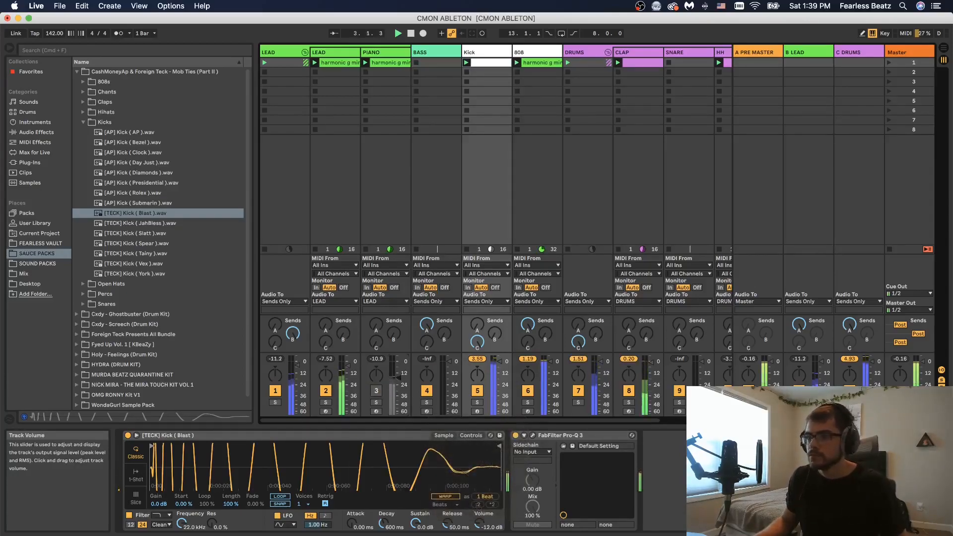